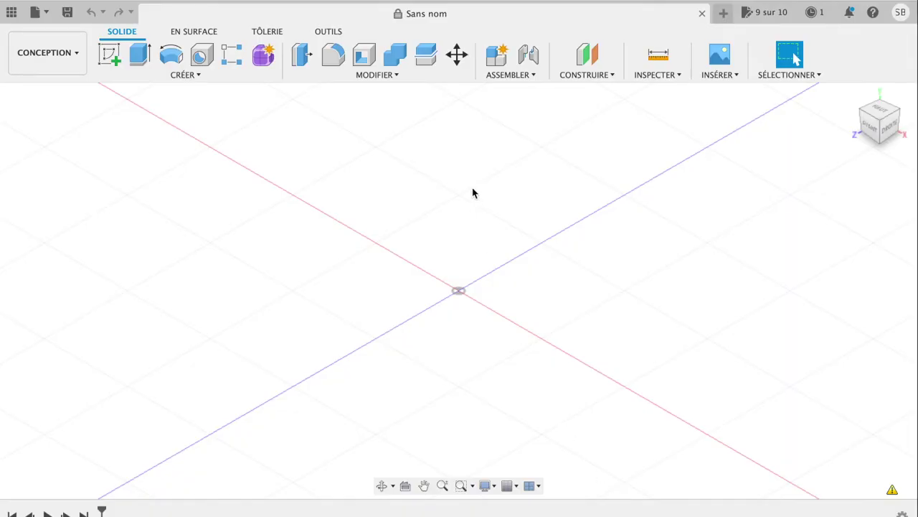
On the ground-plane sketch, draw a 50 × 10 mm two-point rectangle cornered at the origin.
left_click(111, 55)
left_click(468, 323)
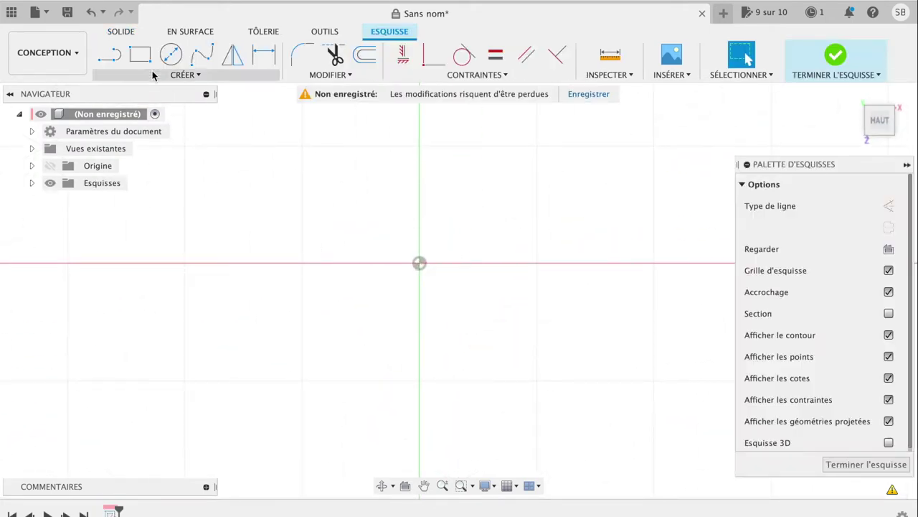
left_click(140, 55)
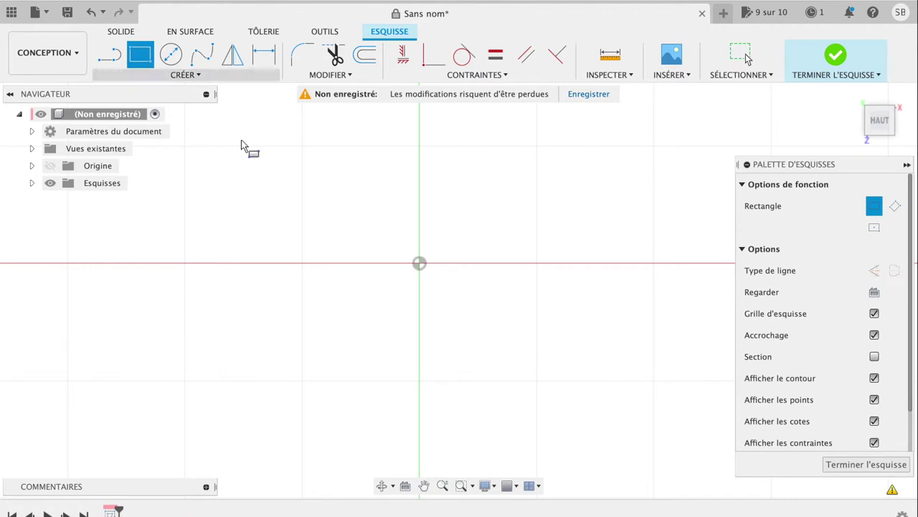
left_click(302, 263)
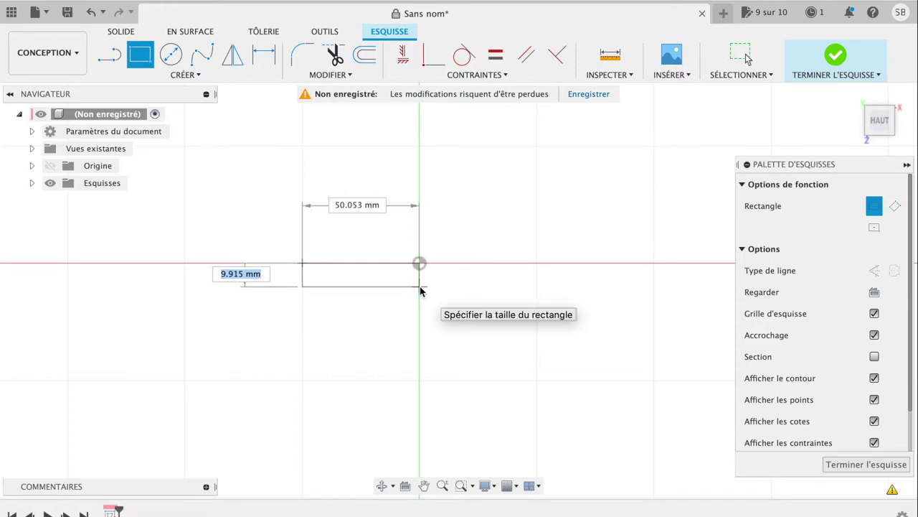
type("10")
key("Tab")
type("50")
key("Tab")
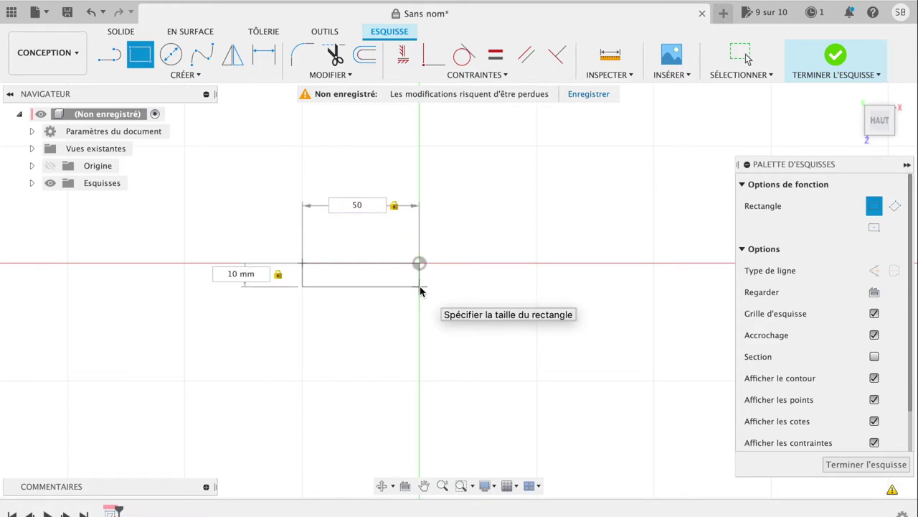
key("Return")
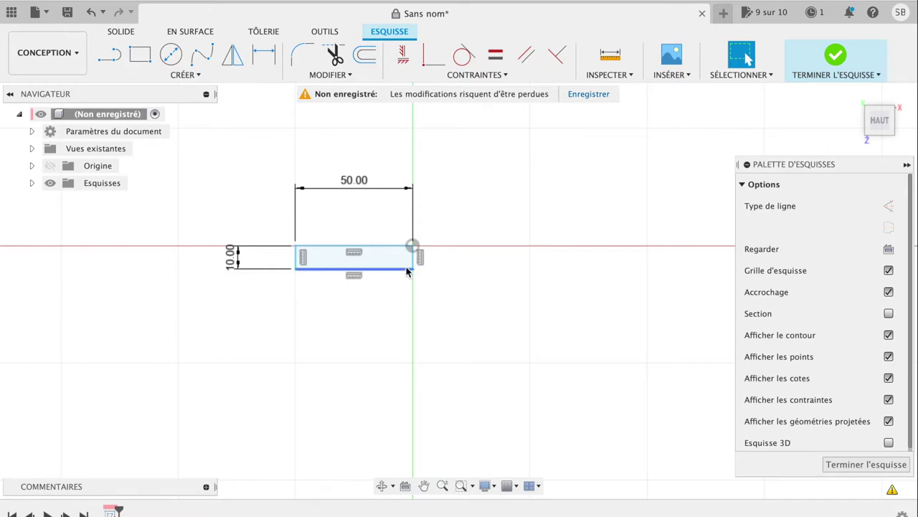
scroll(407, 271, "up", 2)
Cap the rectangle's left and right 10 mm ends with outward-bulging three-point arcs.
scroll(407, 271, "up", 2)
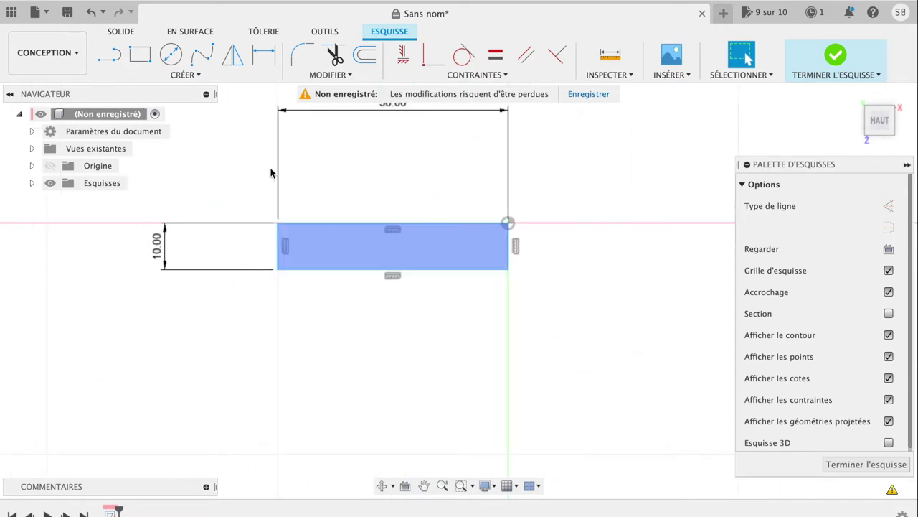
left_click(188, 74)
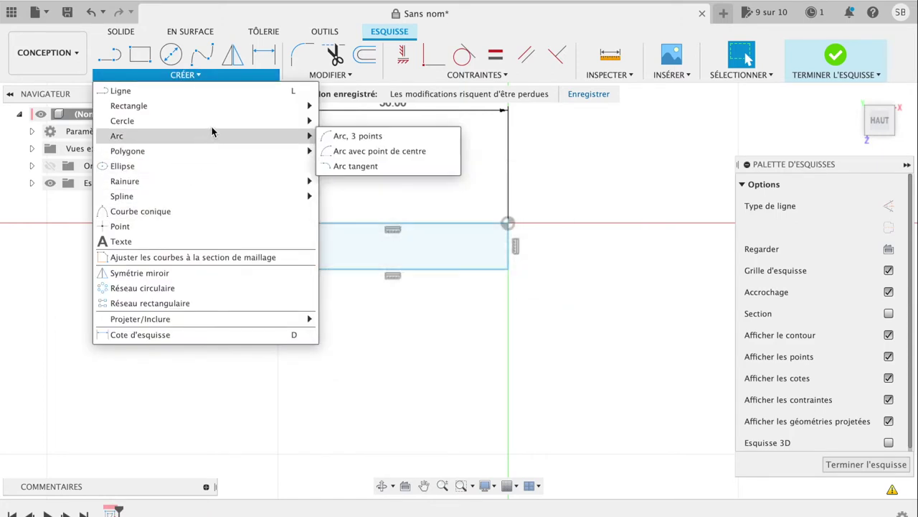
mouse_move(117, 135)
left_click(327, 137)
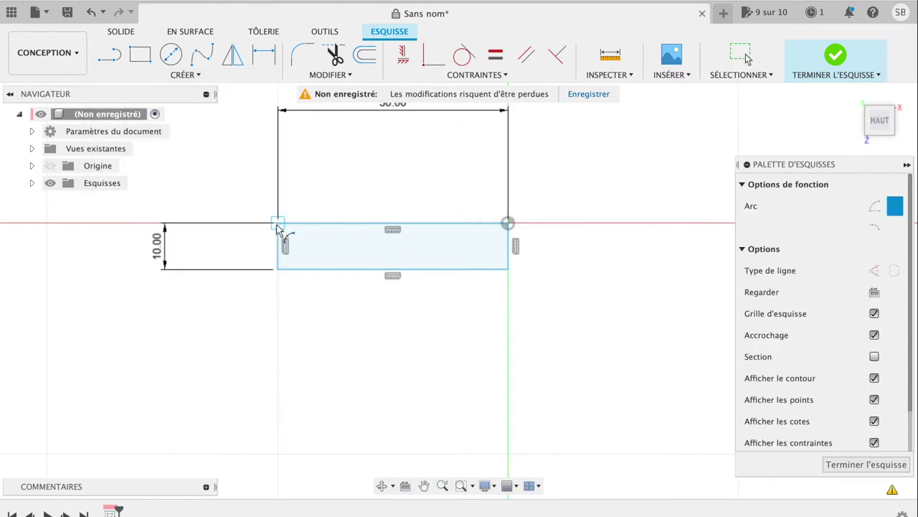
left_click(279, 224)
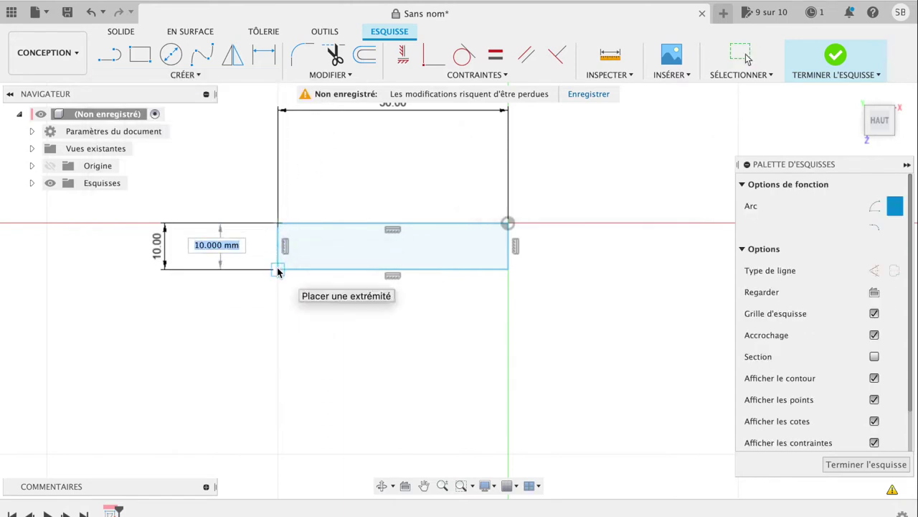
left_click(279, 270)
left_click(262, 256)
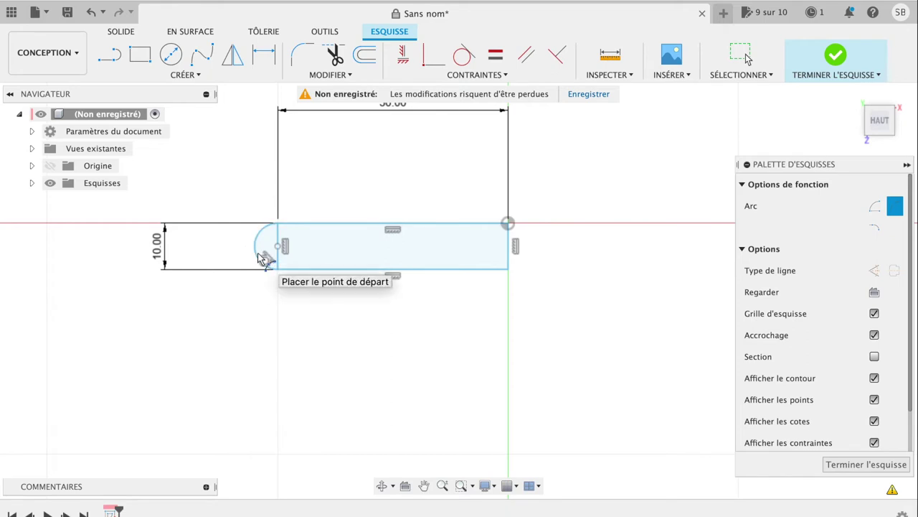
left_click(508, 223)
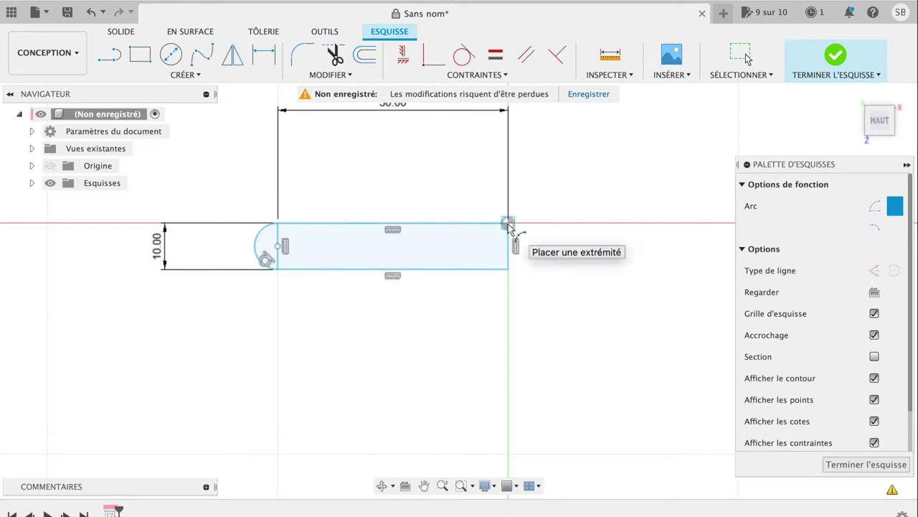
left_click(509, 270)
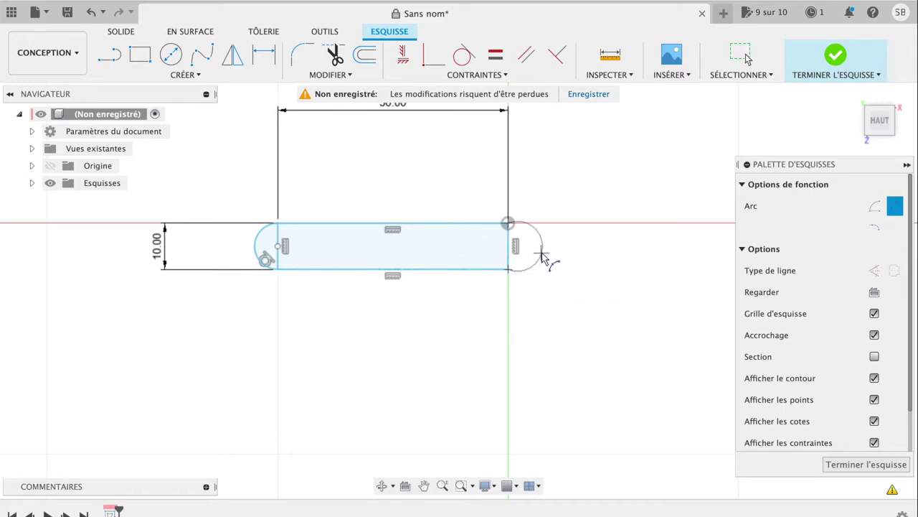
left_click(530, 260)
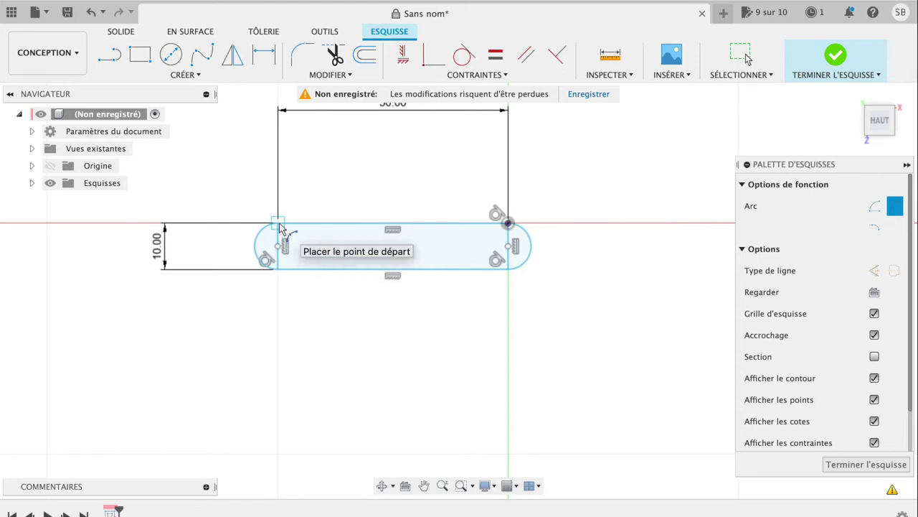
Draw a 3.5 mm construction line upward from the slot's left edge midpoint.
scroll(280, 228, "up", 3)
scroll(280, 228, "up", 1)
scroll(280, 228, "up", 2)
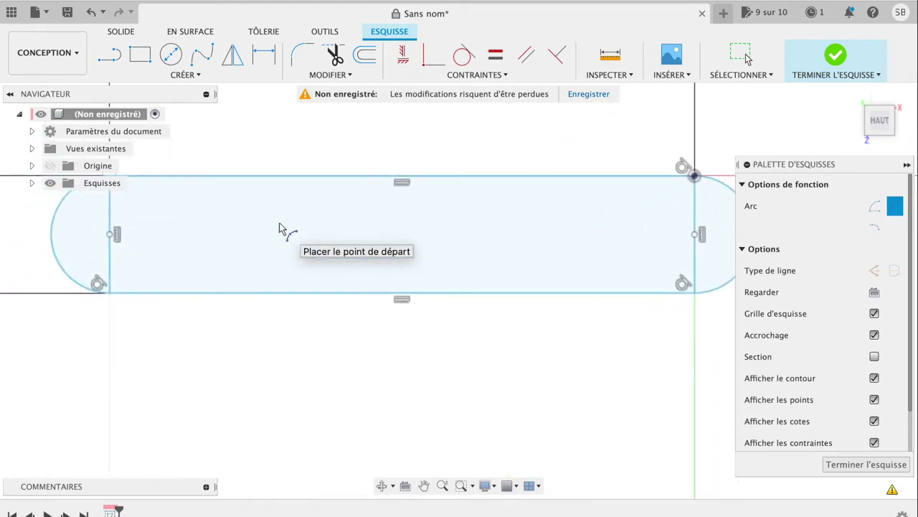
scroll(281, 230, "down", 2)
scroll(281, 219, "up", 3)
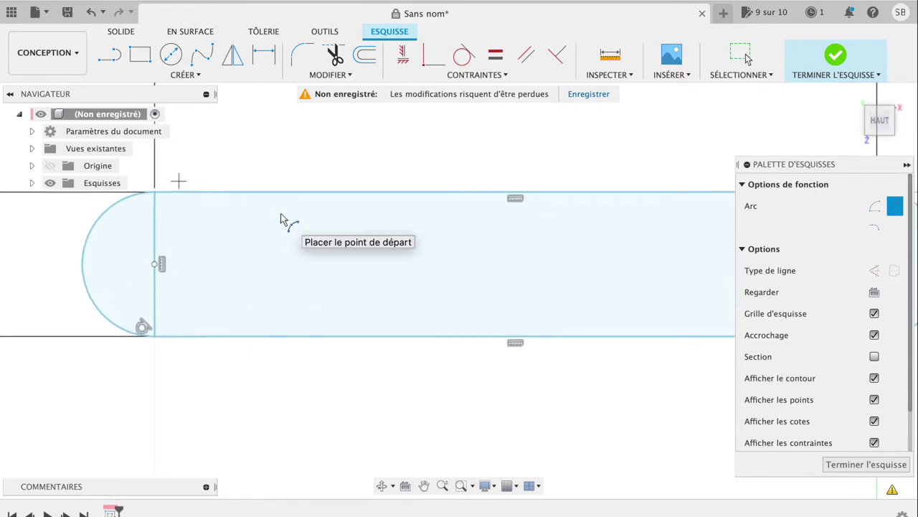
scroll(280, 219, "left", 3)
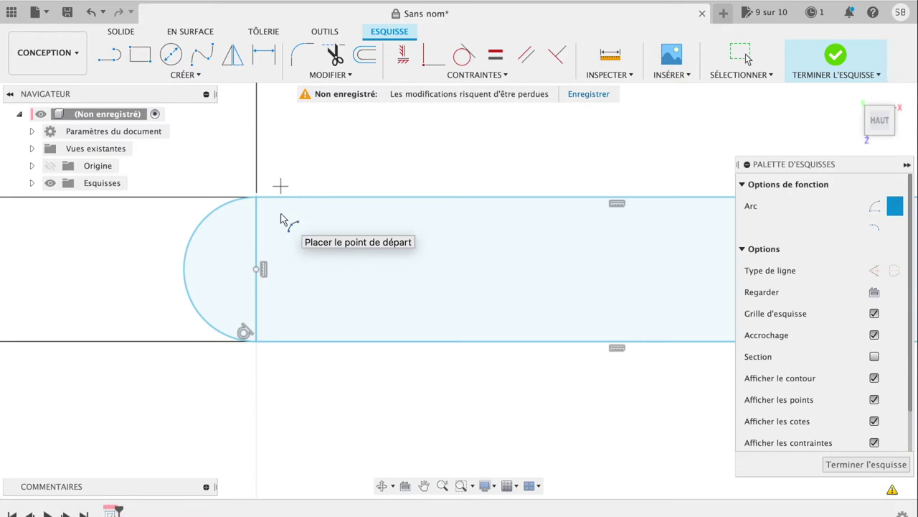
left_click(109, 54)
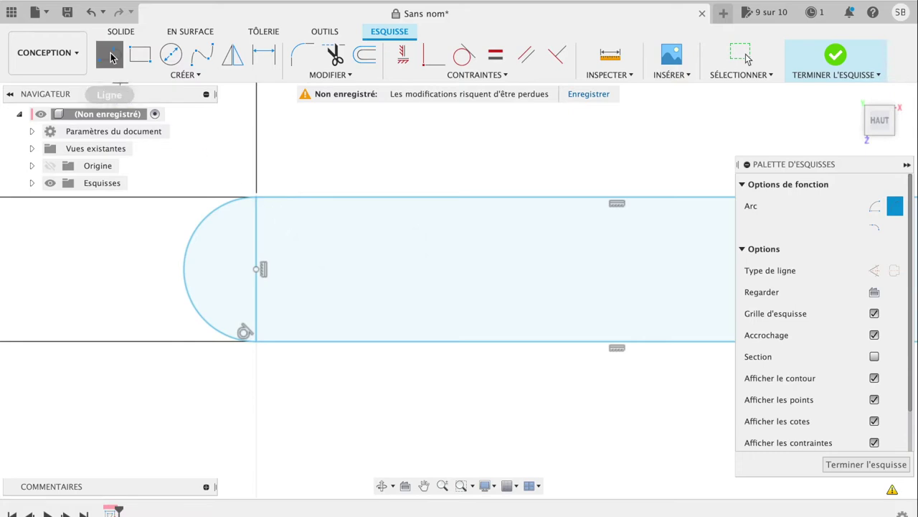
left_click(888, 206)
left_click(256, 269)
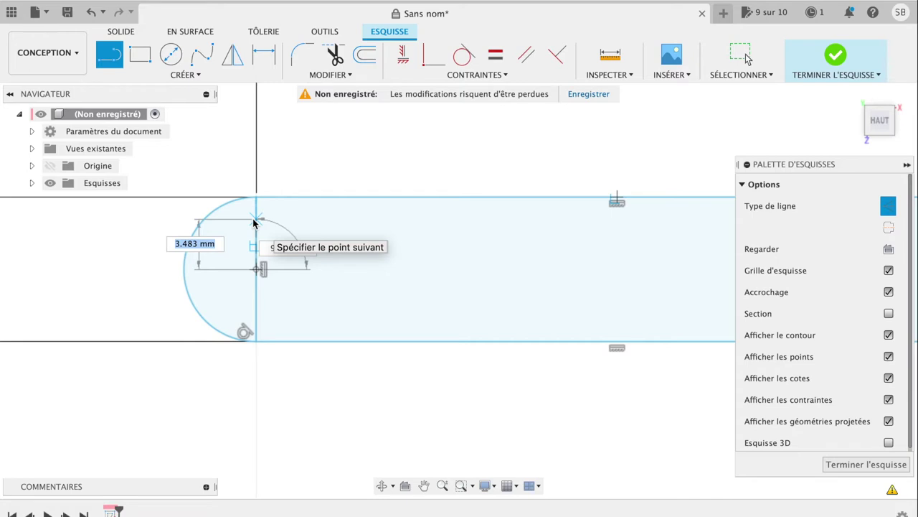
type("4")
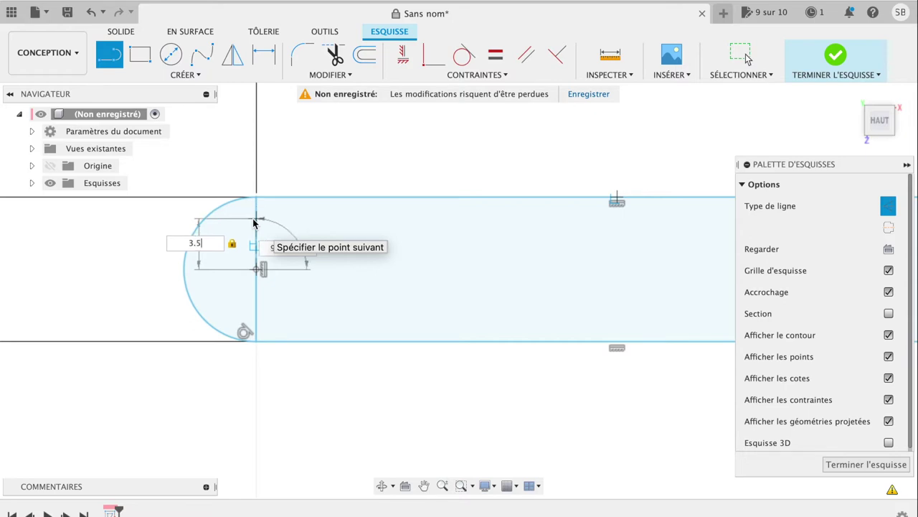
left_click(254, 222)
key("Escape")
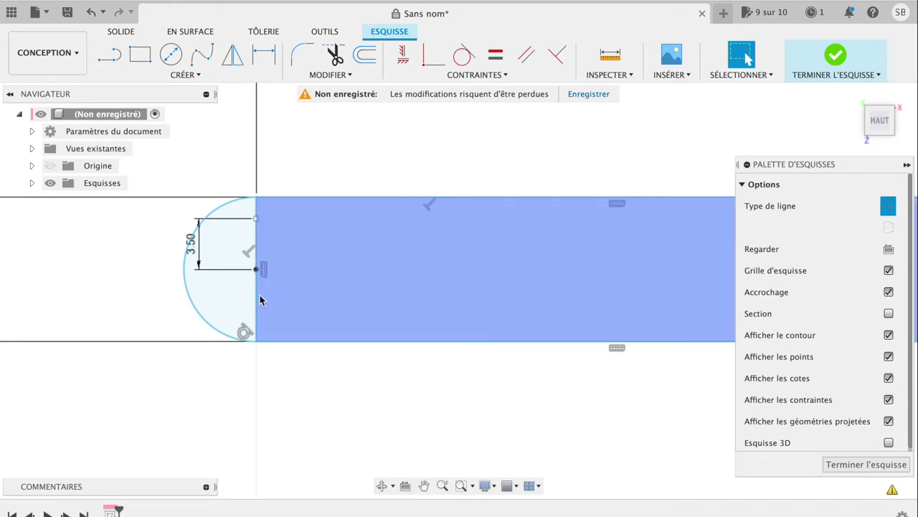
Draw a second 3.5 mm construction line downward from the same midpoint.
left_click(109, 54)
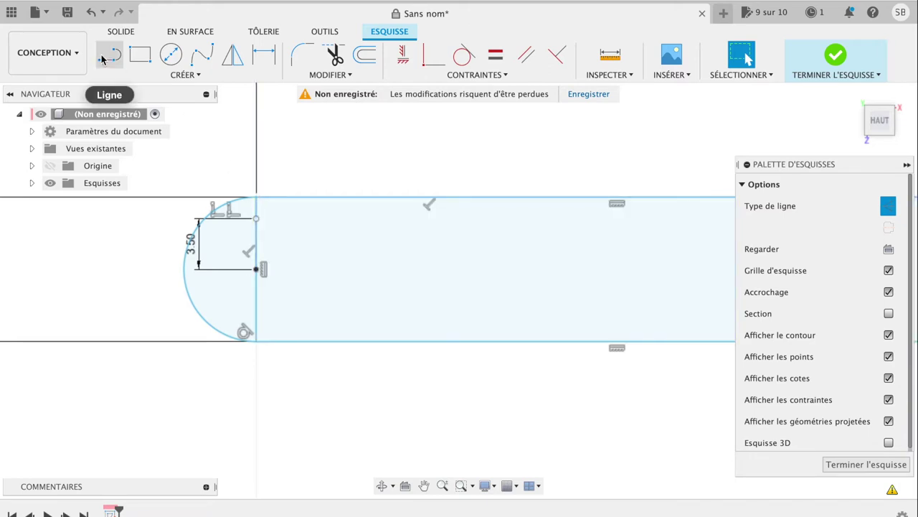
left_click(256, 270)
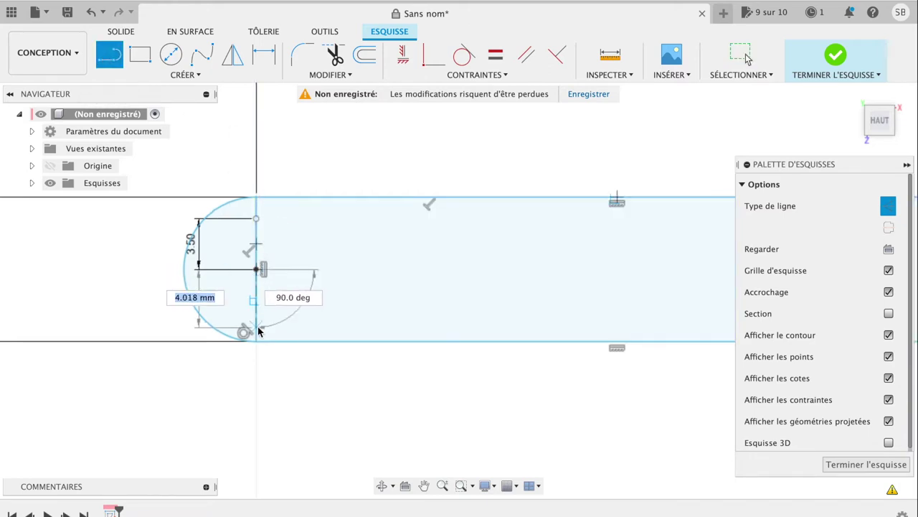
type("3.5")
key("Return")
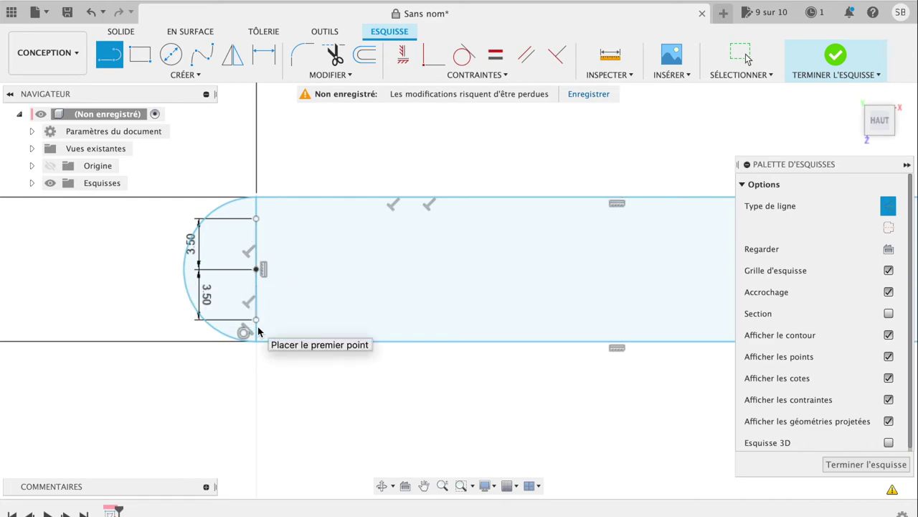
Draw a normal-geometry three-point arc joining the two 3.5 mm line ends inside the left end.
left_click(191, 74)
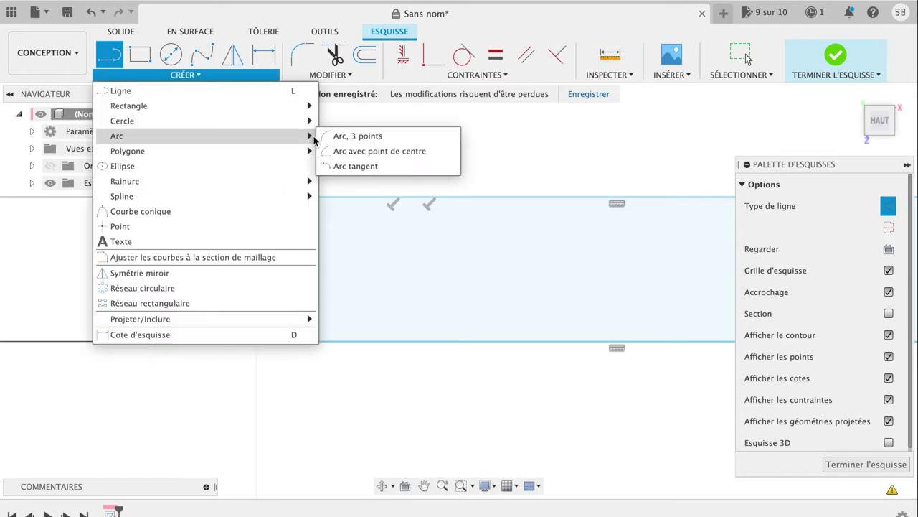
left_click(356, 136)
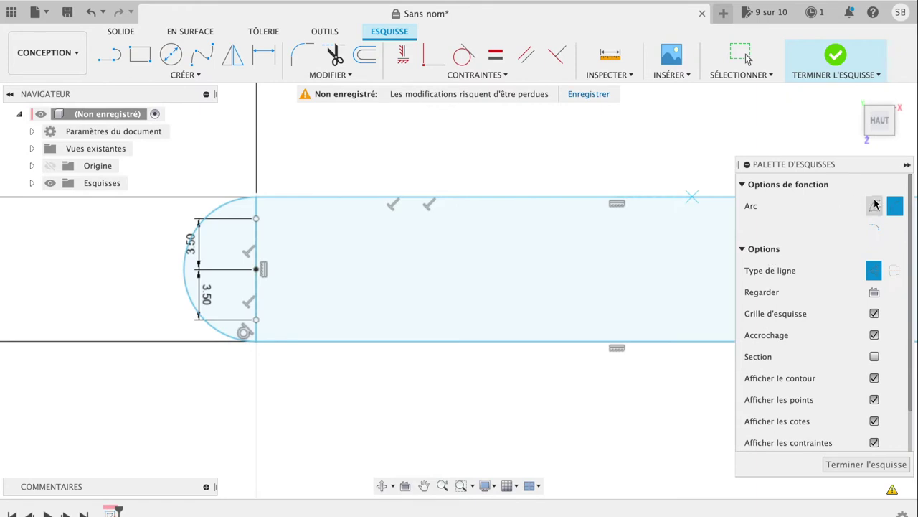
left_click(874, 271)
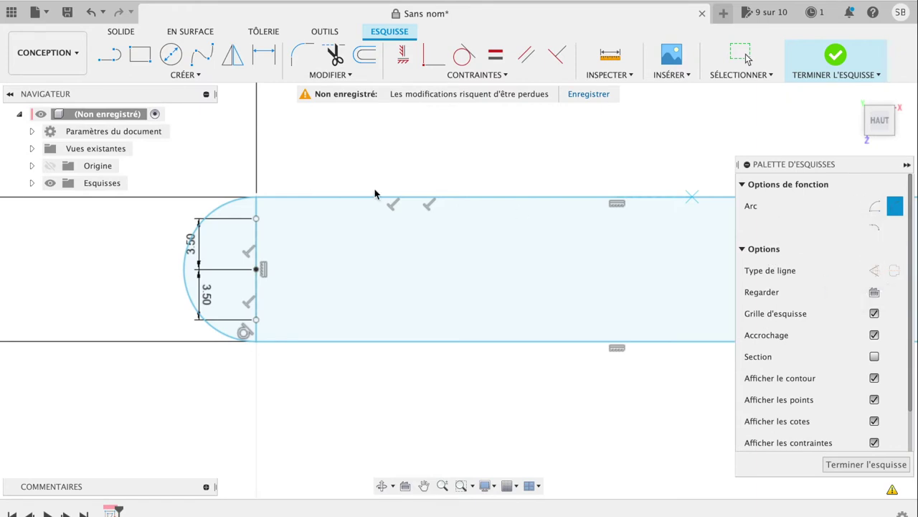
left_click(256, 219)
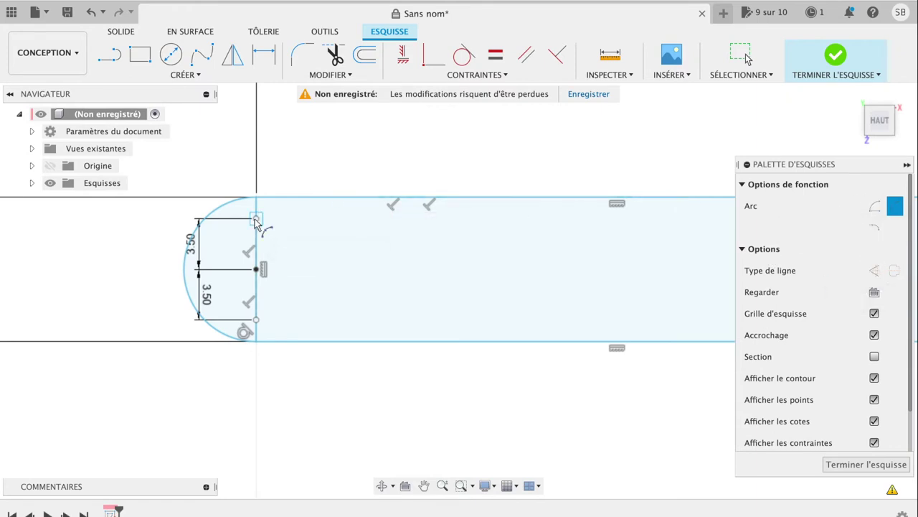
left_click(256, 320)
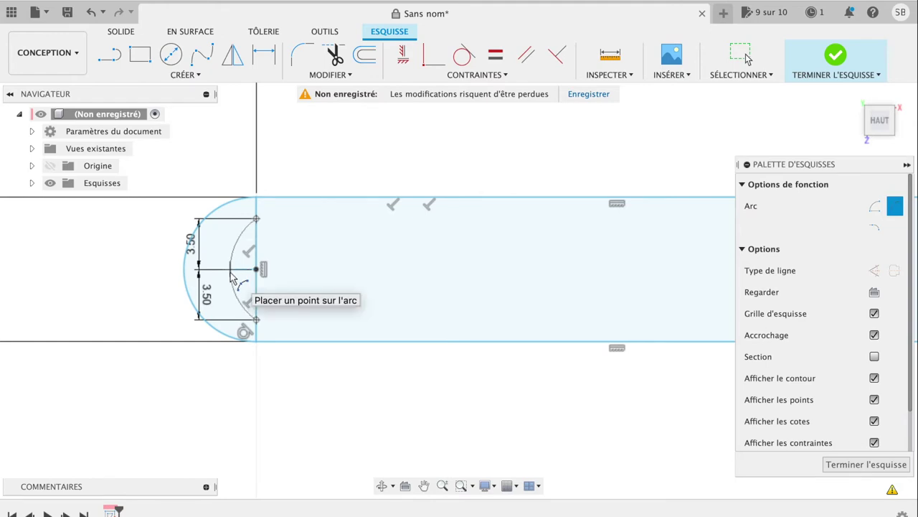
left_click(231, 270)
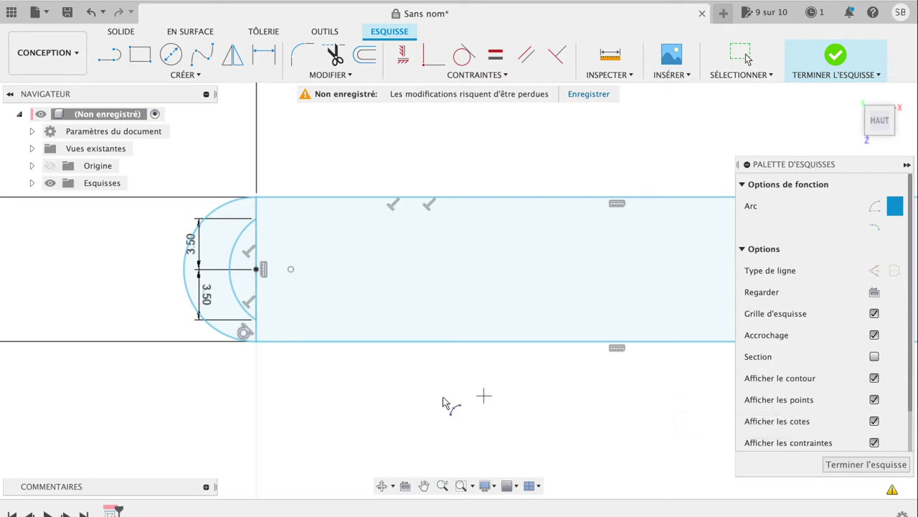
scroll(430, 373, "down", 3)
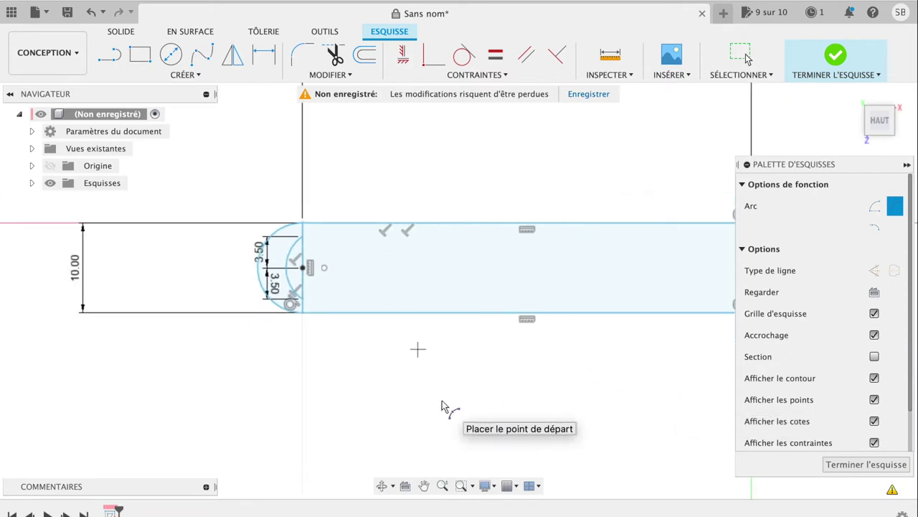
Draw upper and lower 50 mm lines from the inner arc's ends toward the slot's right end.
scroll(442, 406, "right", 5)
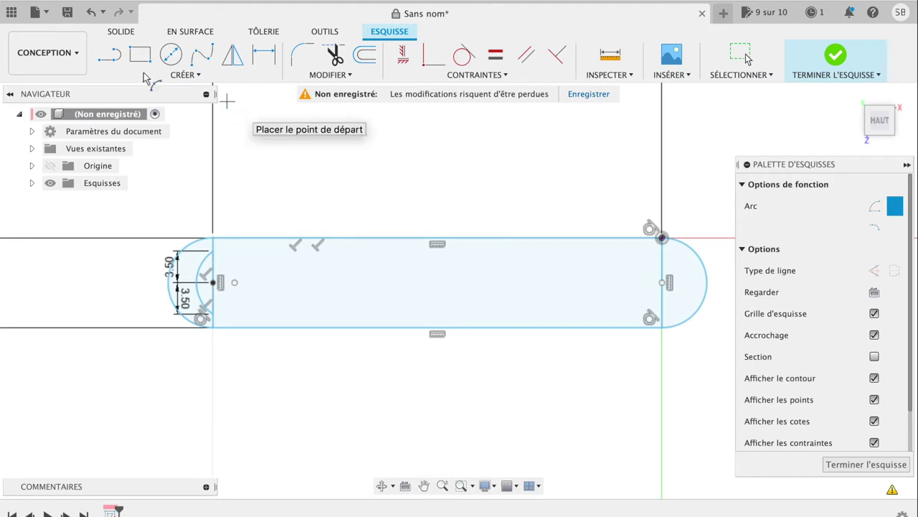
left_click(113, 56)
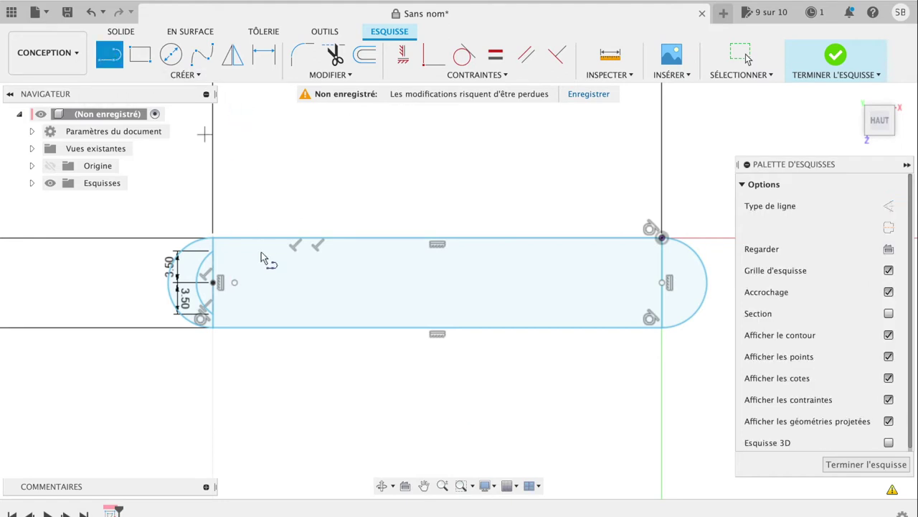
left_click(213, 249)
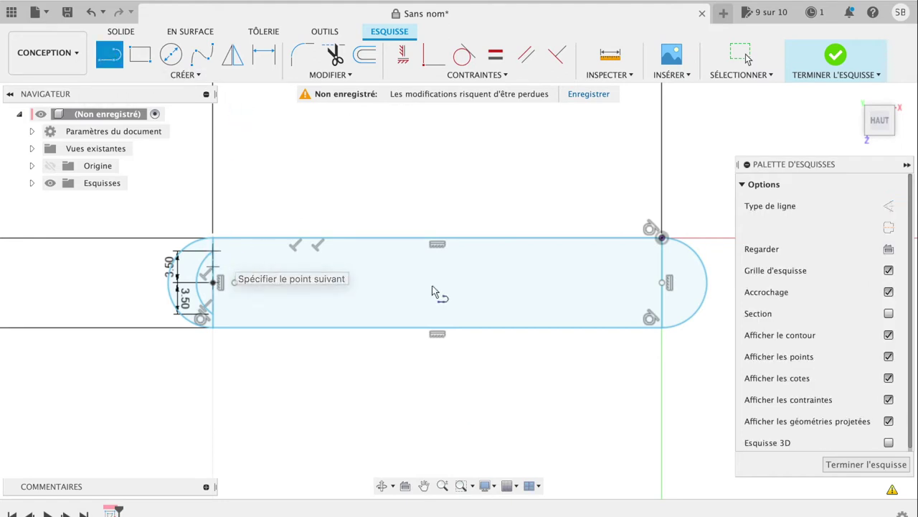
double_click(660, 257)
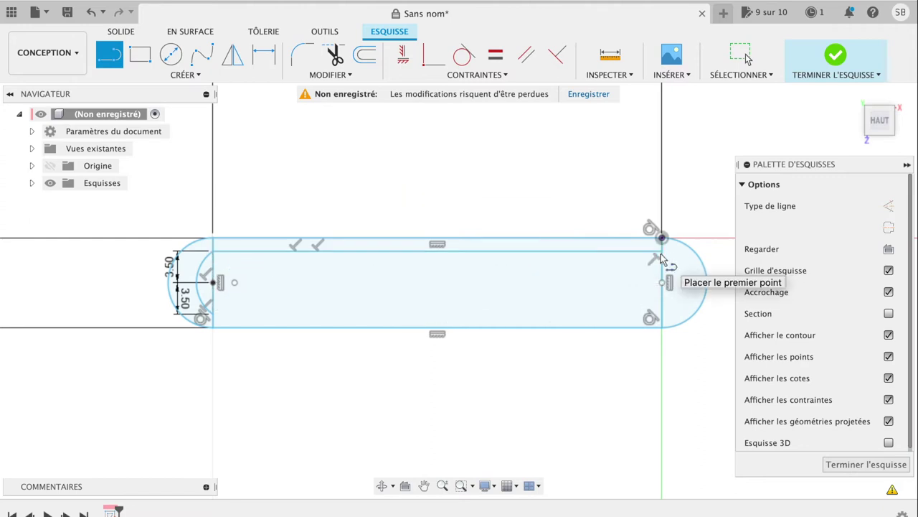
left_click(214, 313)
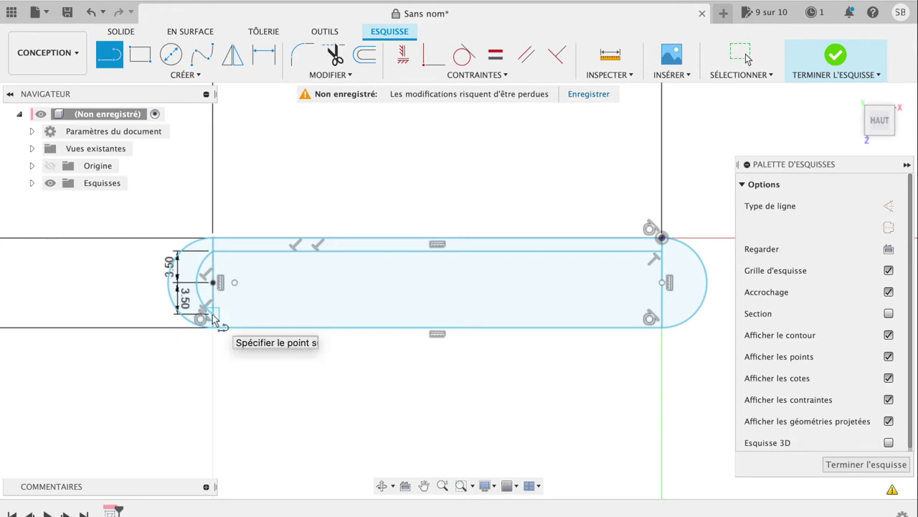
double_click(660, 313)
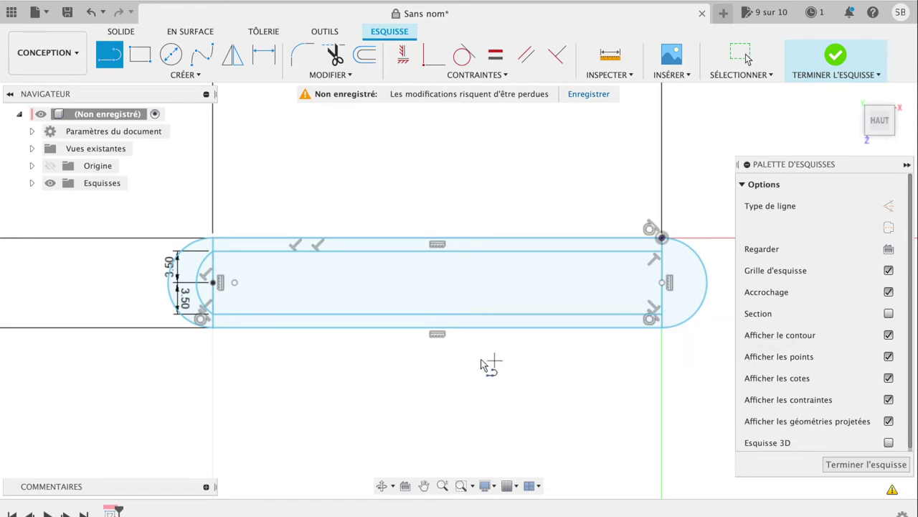
scroll(482, 361, "down", 3)
scroll(481, 356, "down", 2)
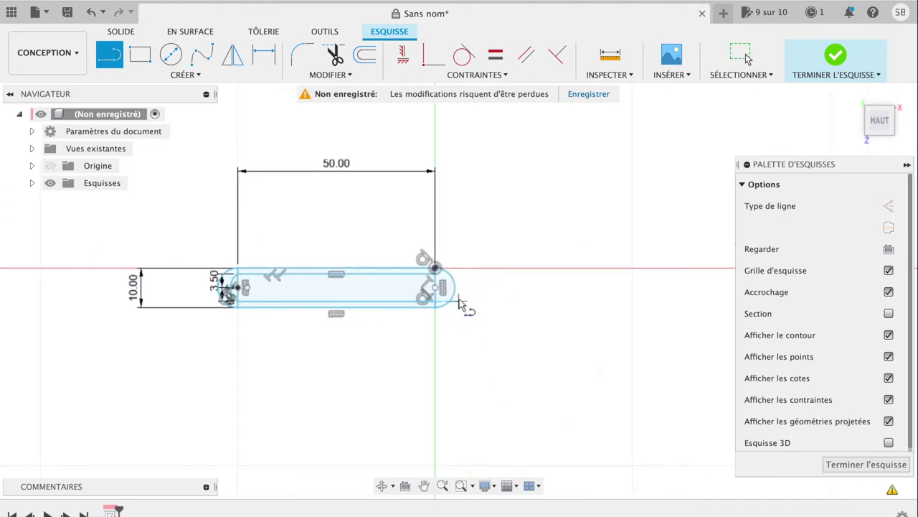
Draw a two-point circle at the slot's upper-right end, extending right of the handle.
scroll(459, 301, "up", 3)
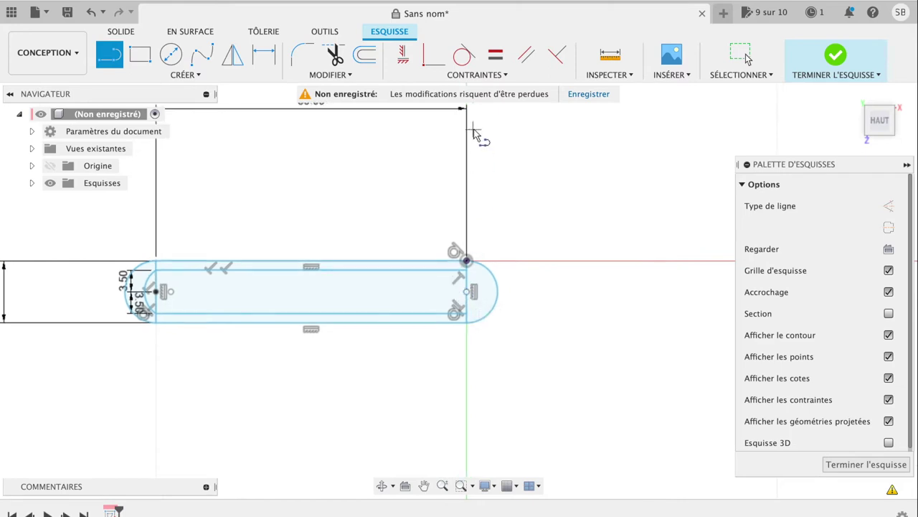
left_click(184, 75)
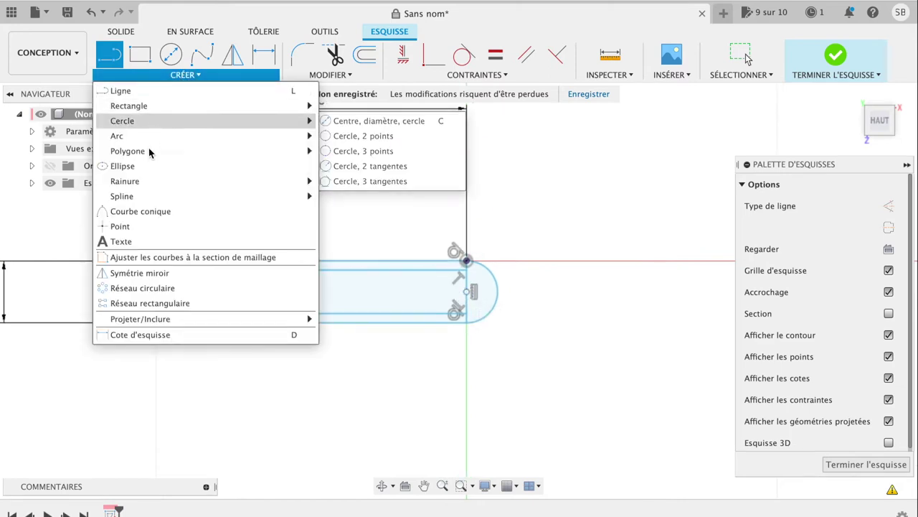
mouse_move(122, 120)
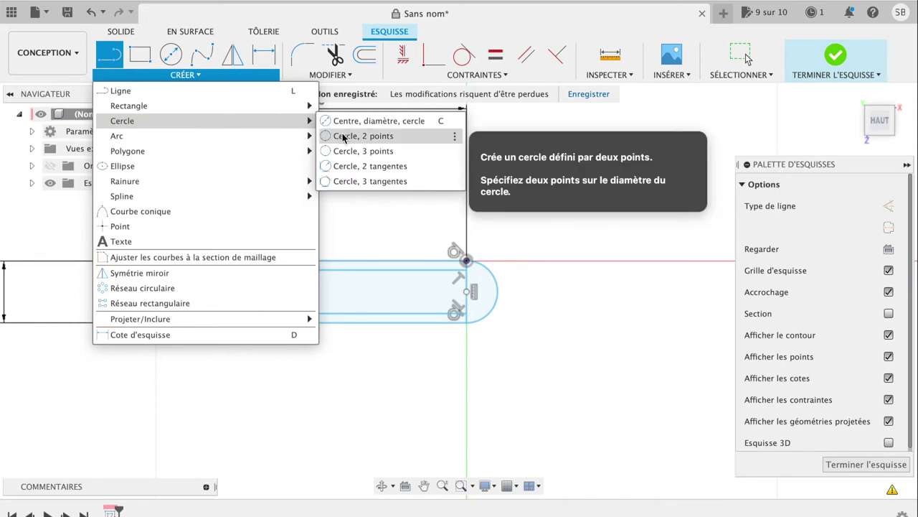
left_click(343, 137)
left_click(467, 260)
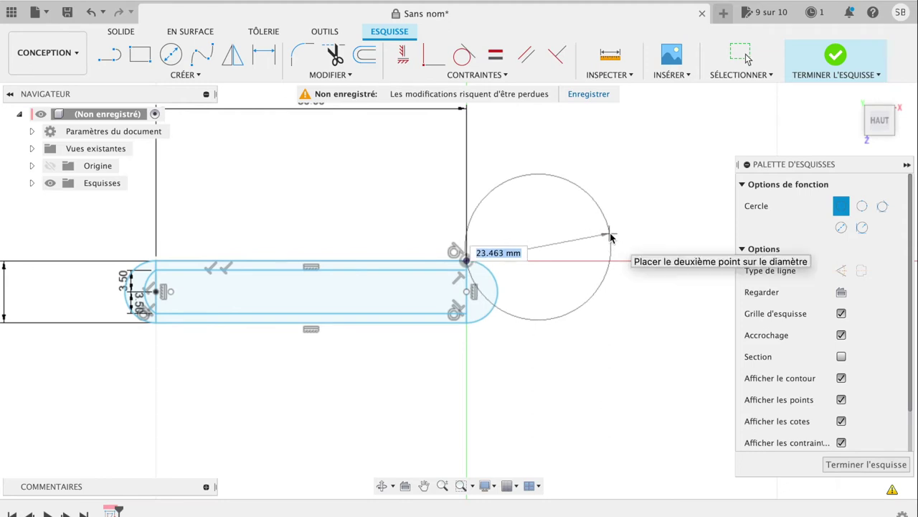
left_click(609, 236)
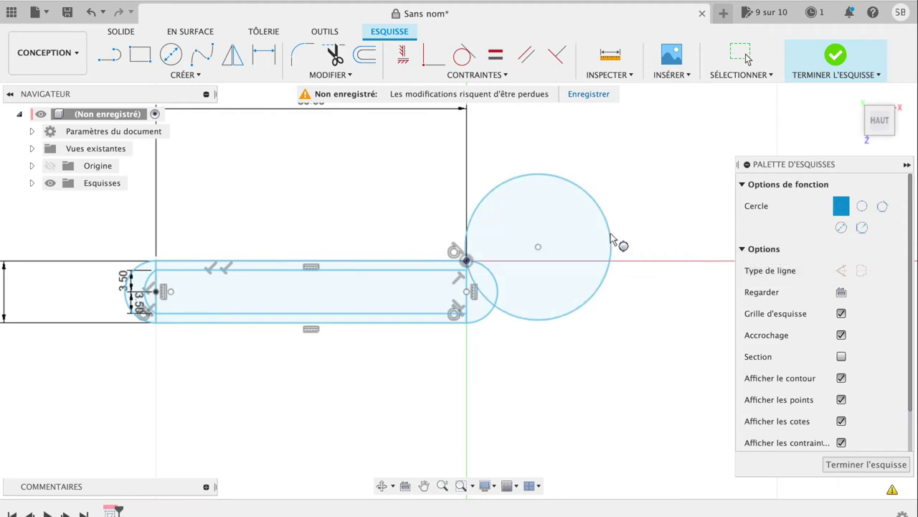
left_click(467, 323)
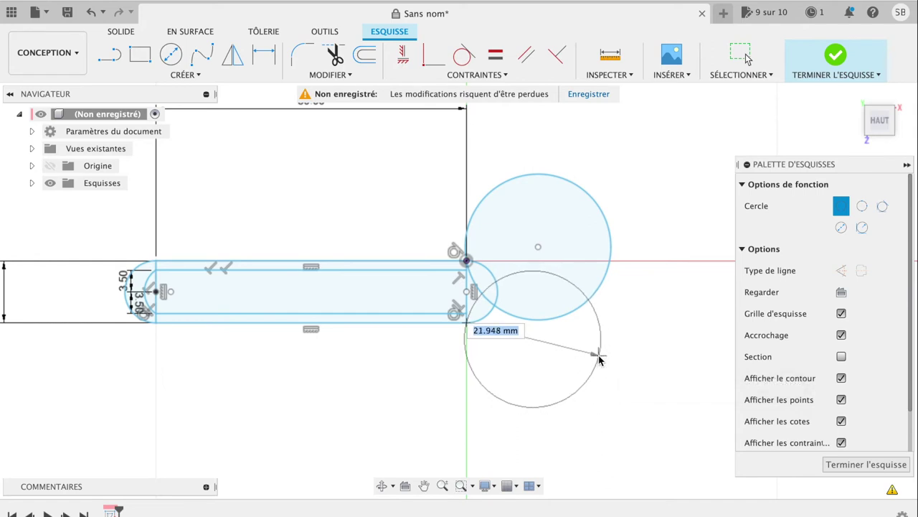
key("Escape")
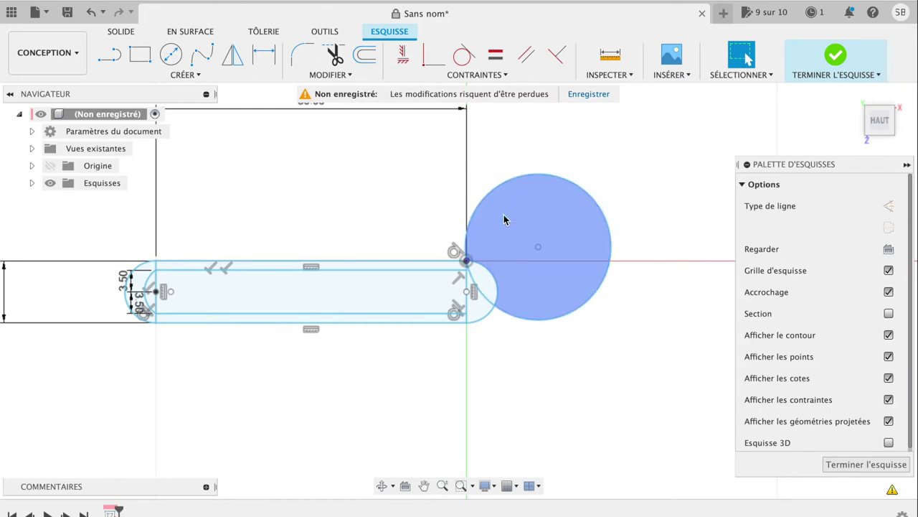
left_click(185, 75)
mouse_move(122, 121)
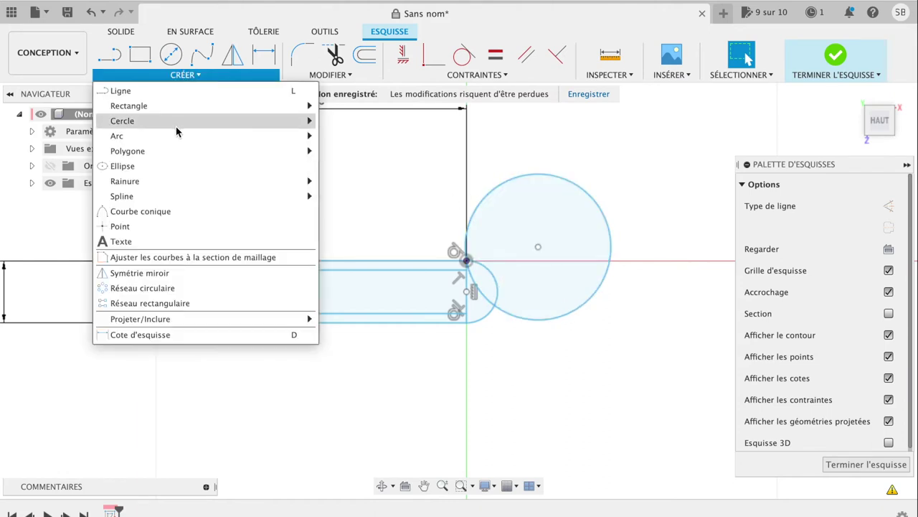
left_click(334, 136)
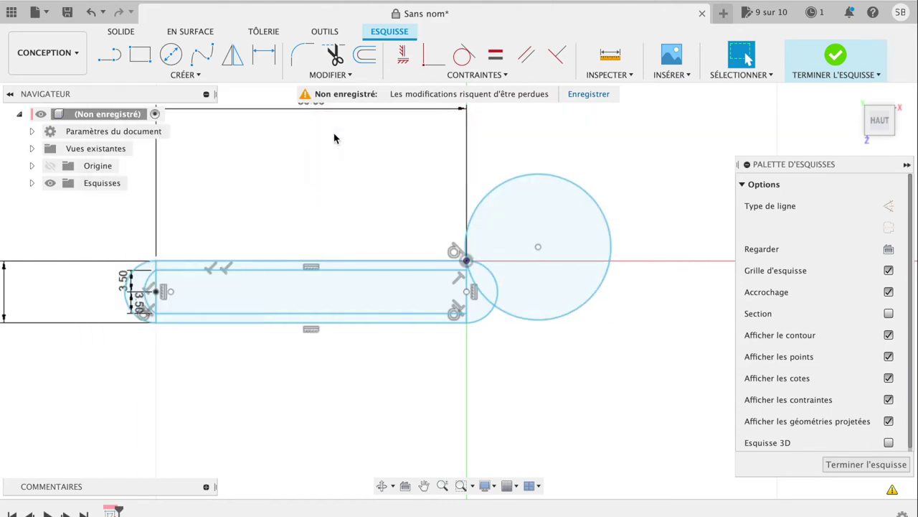
left_click(467, 260)
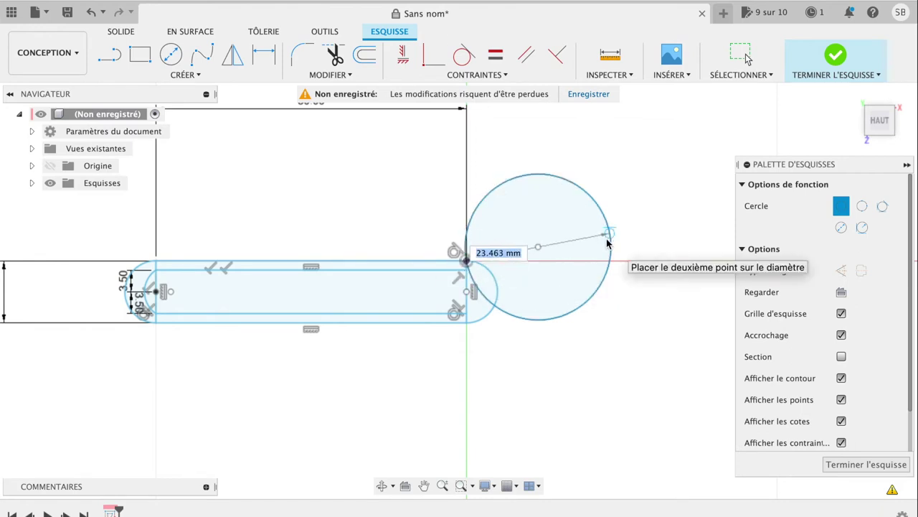
left_click(607, 244)
key("Escape")
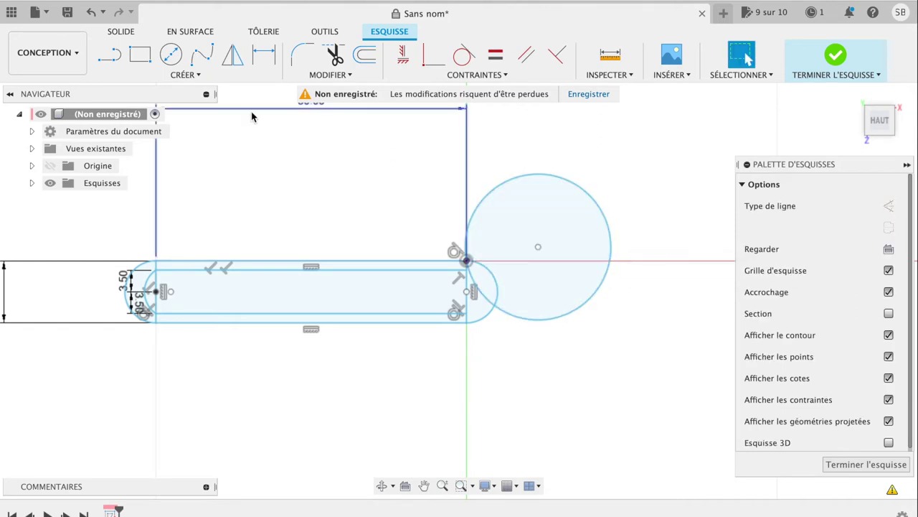
Start a second two-point circle at the slot's lower-right corner with diameter 23,463.
left_click(195, 75)
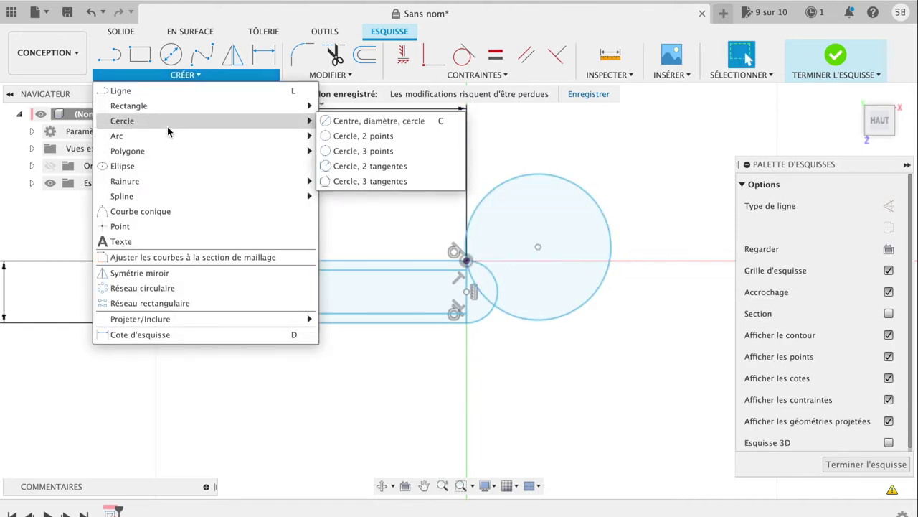
mouse_move(122, 121)
left_click(338, 136)
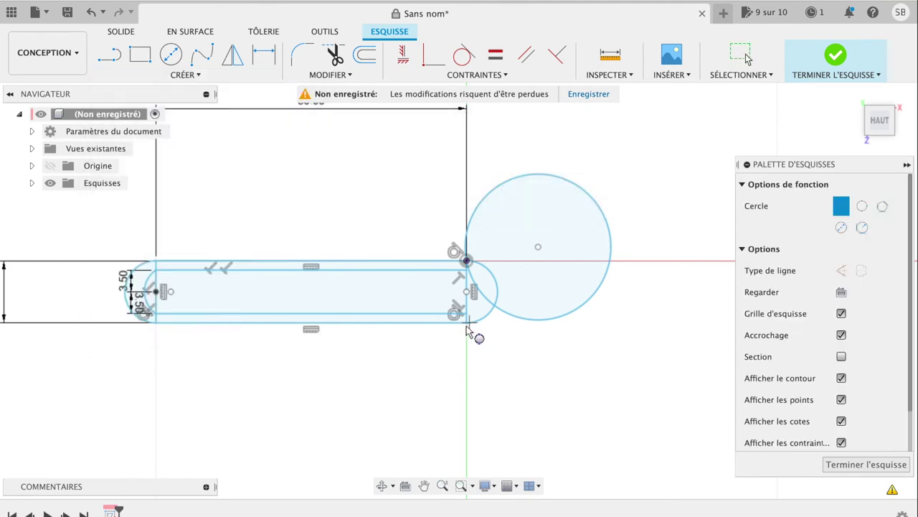
left_click(467, 322)
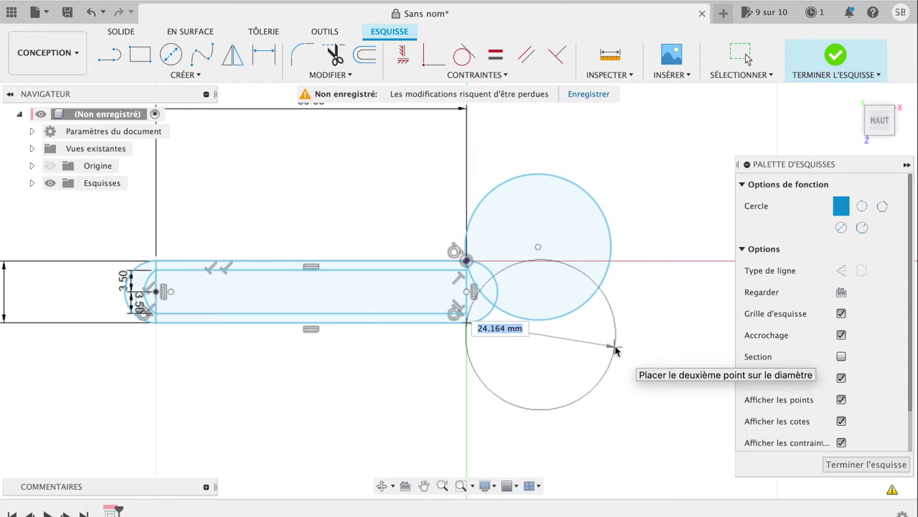
type("23,4")
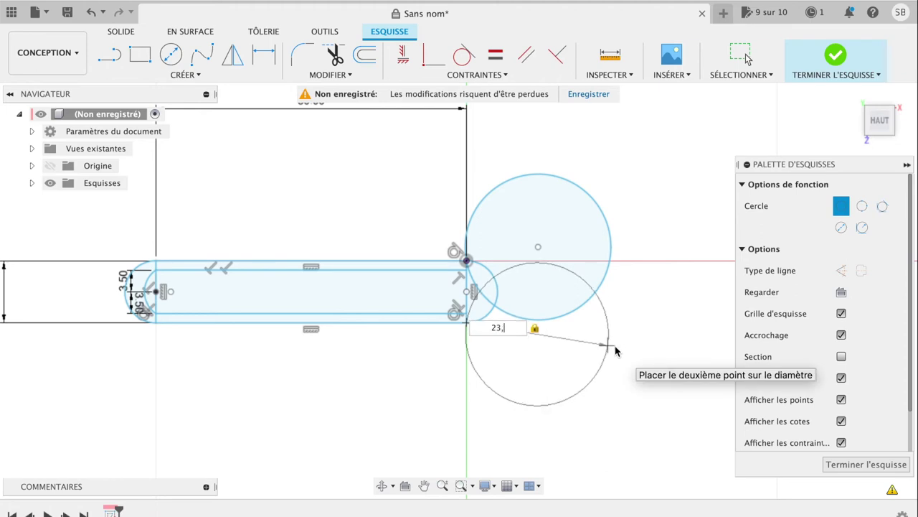
type("63")
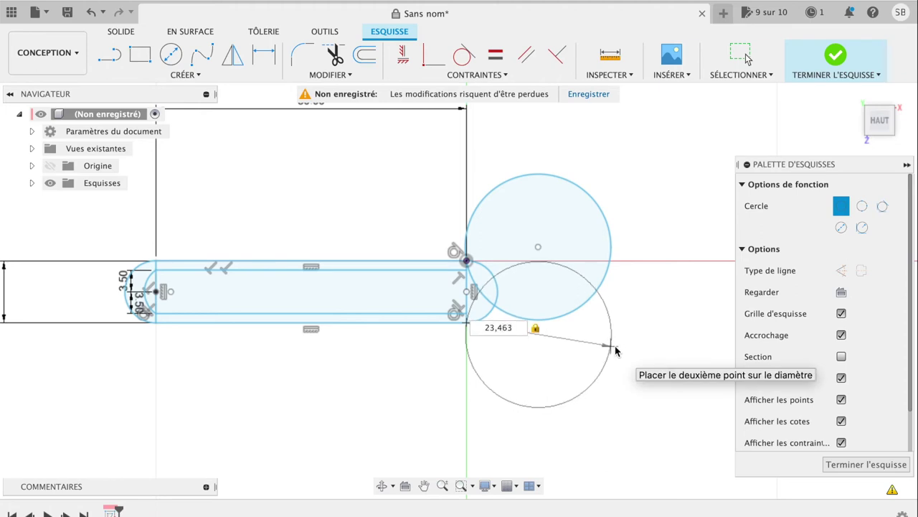
key("Tab")
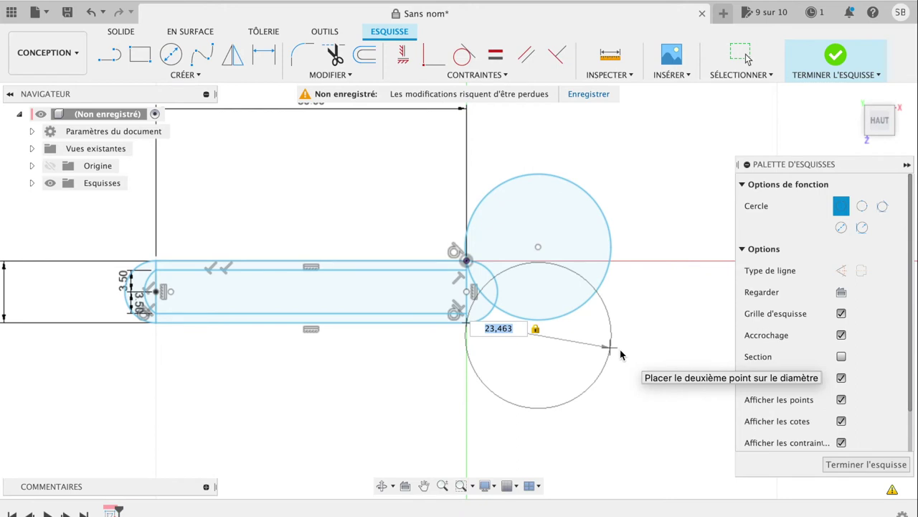
Place the lower 23.463 mm circle and add a 16 mm circle centred in the upper ring.
left_click(620, 354)
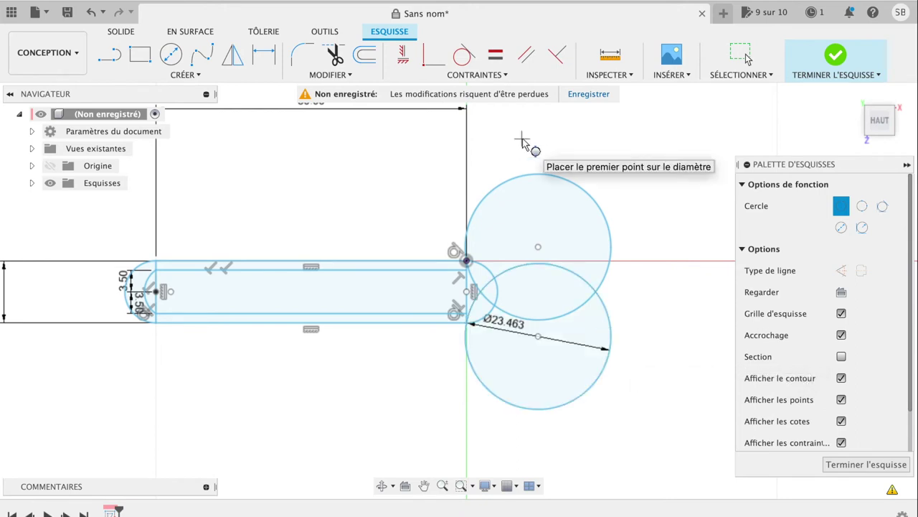
left_click(173, 56)
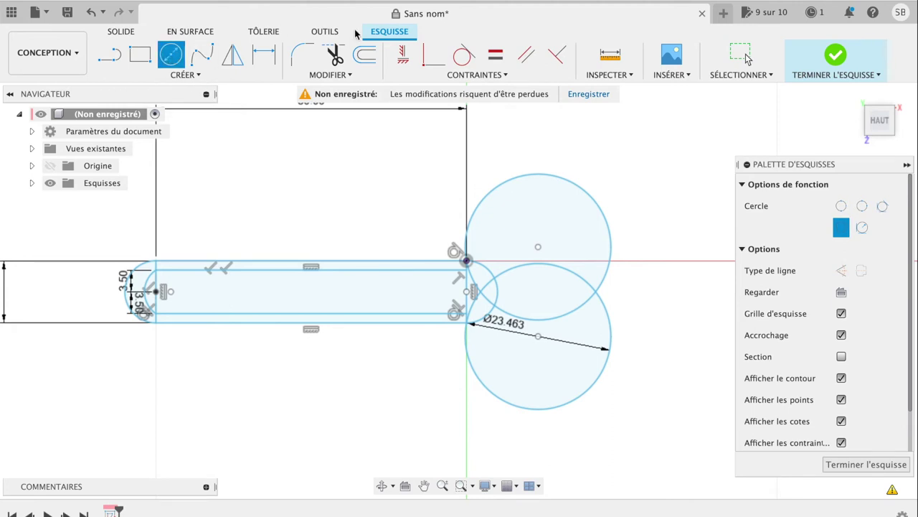
left_click(538, 248)
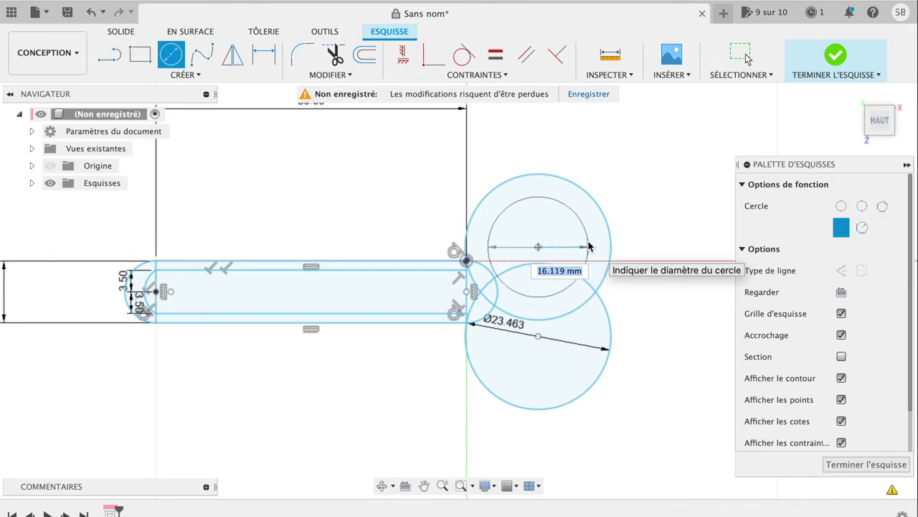
type("16")
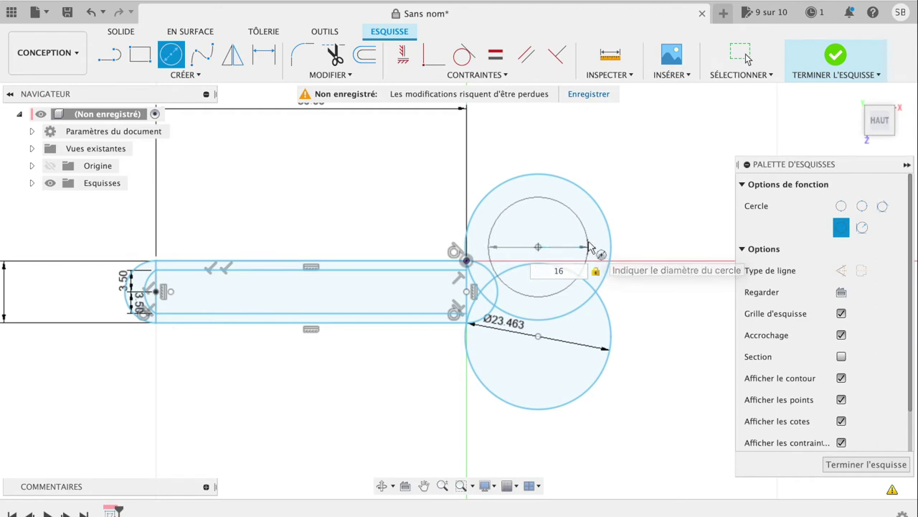
key("Return")
Add a 16 mm circle centred in the lower ring and finish the sketch.
left_click(539, 336)
type("1")
key("Tab")
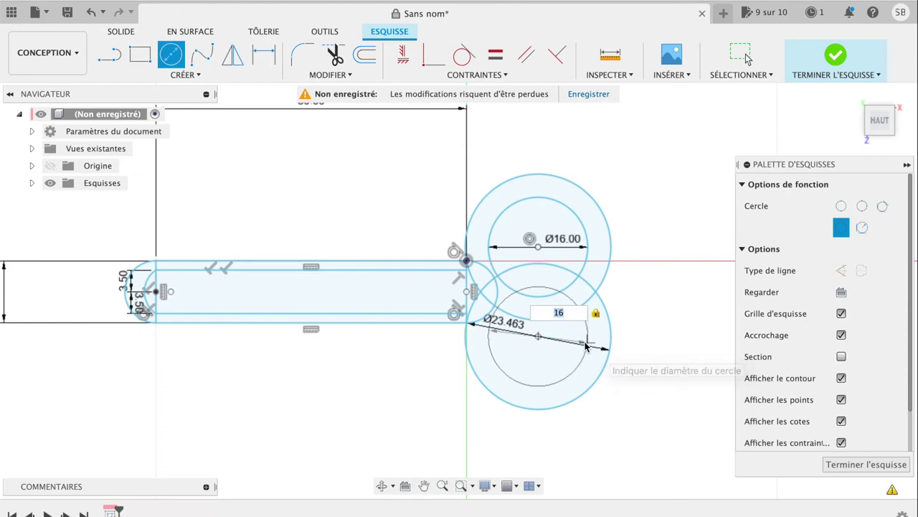
key("Return")
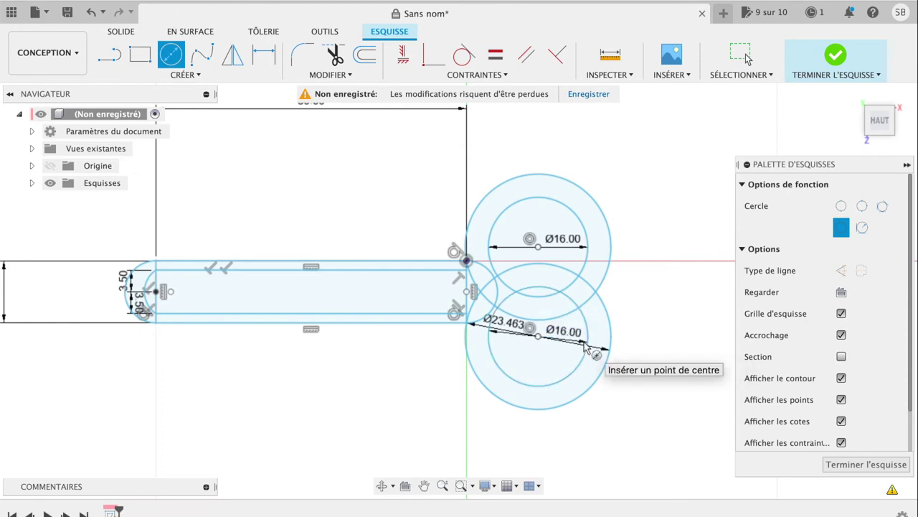
left_click(847, 464)
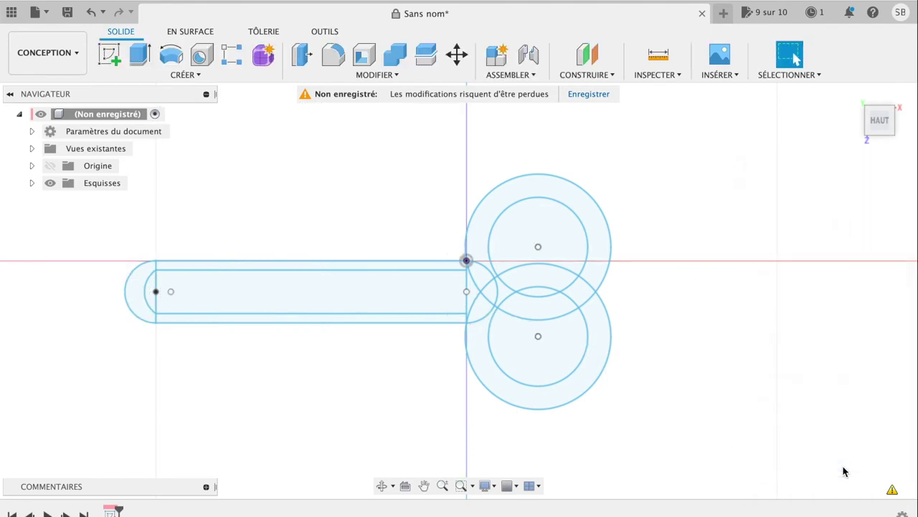
Select the handle's top and bottom strips, rounded left end, and upper and lower ring profiles.
left_click(396, 320)
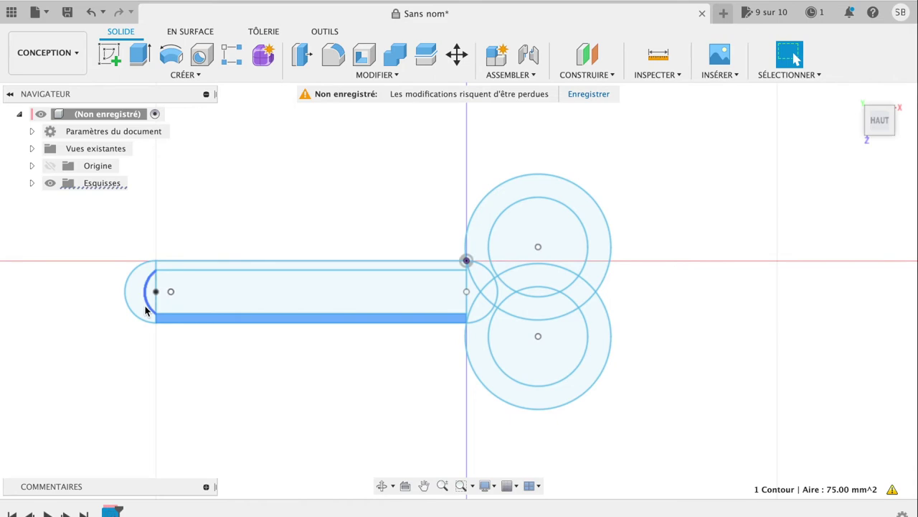
left_click(201, 268, "shift")
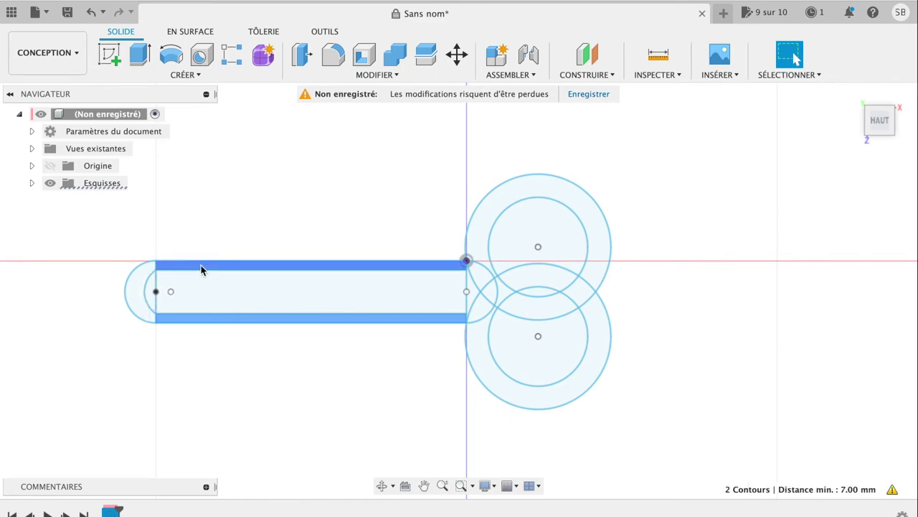
left_click(138, 282, "shift")
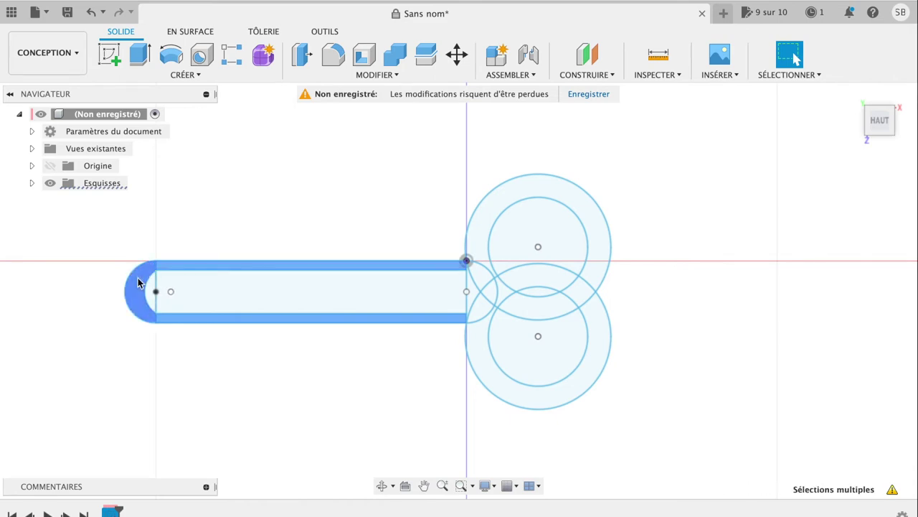
left_click(475, 258, "shift")
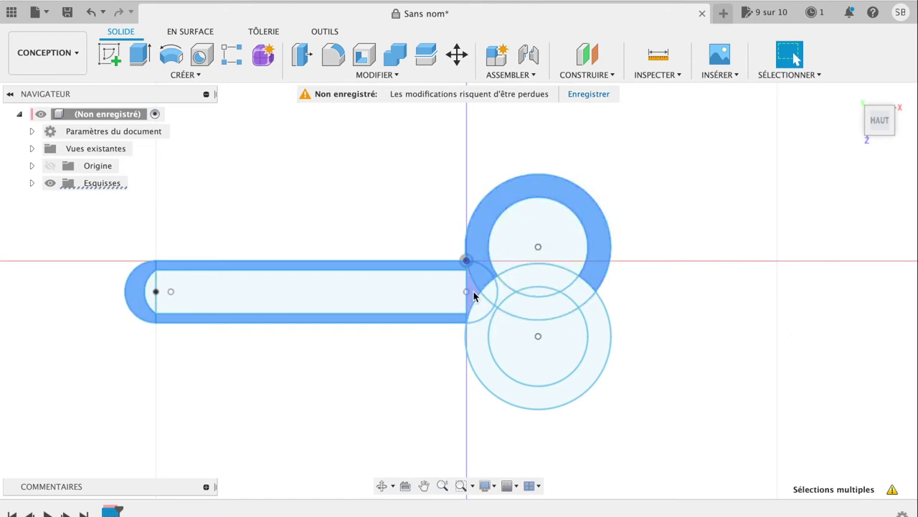
left_click(474, 291, "shift")
left_click(506, 291, "shift")
left_click(599, 321, "shift")
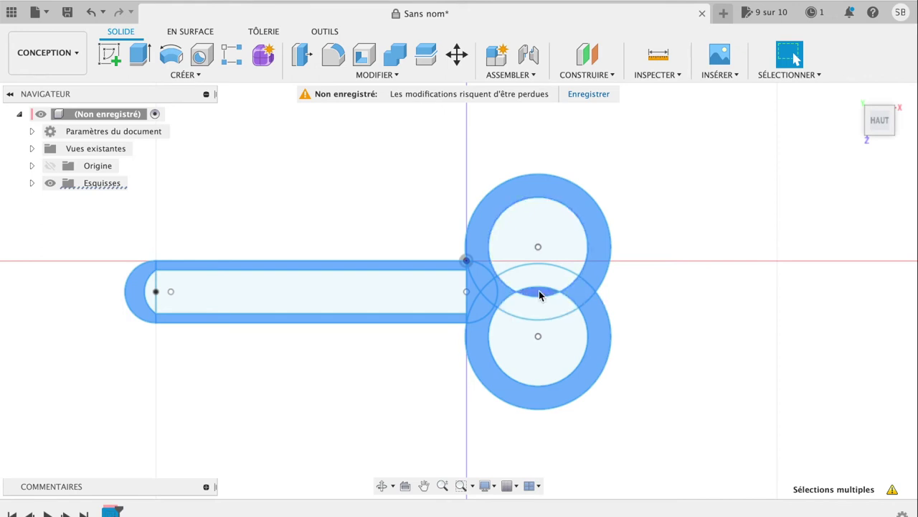
key("e")
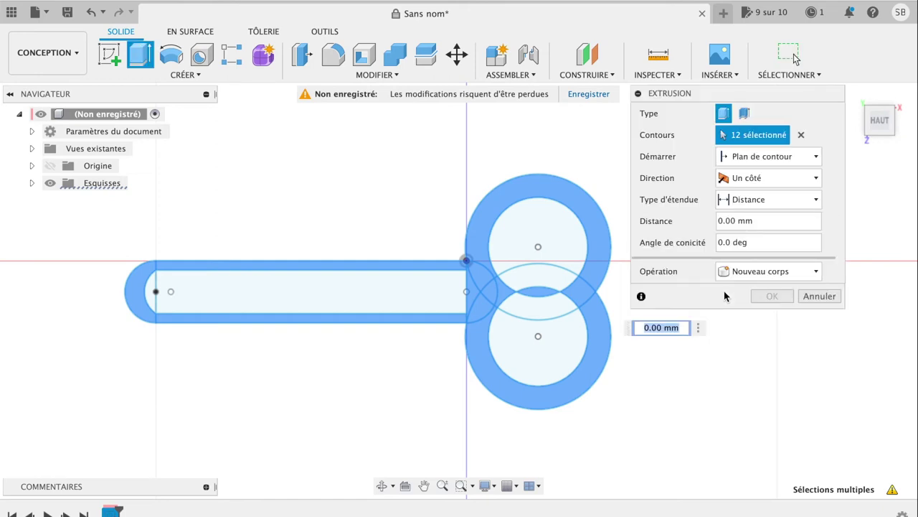
Extrude the selected profiles 15 mm as new body Corps1 and expand the Corps folder.
type("15")
key("Return")
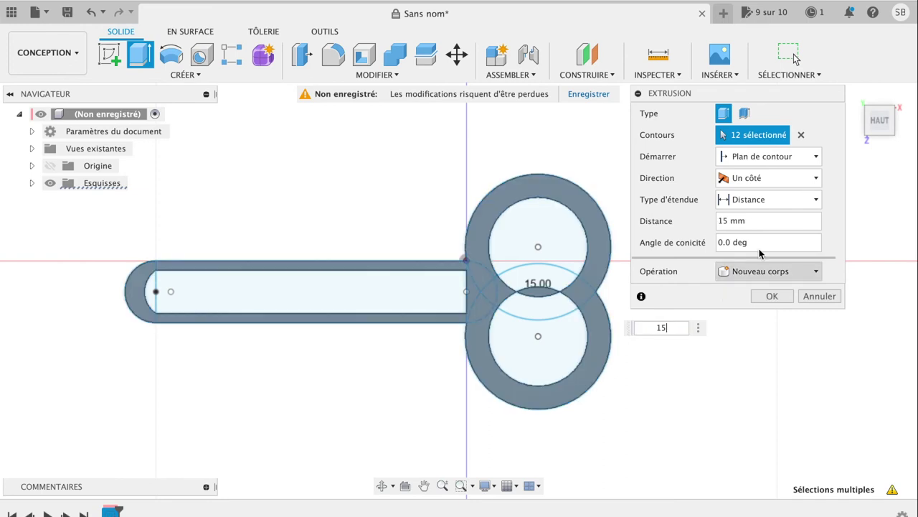
left_click(768, 299)
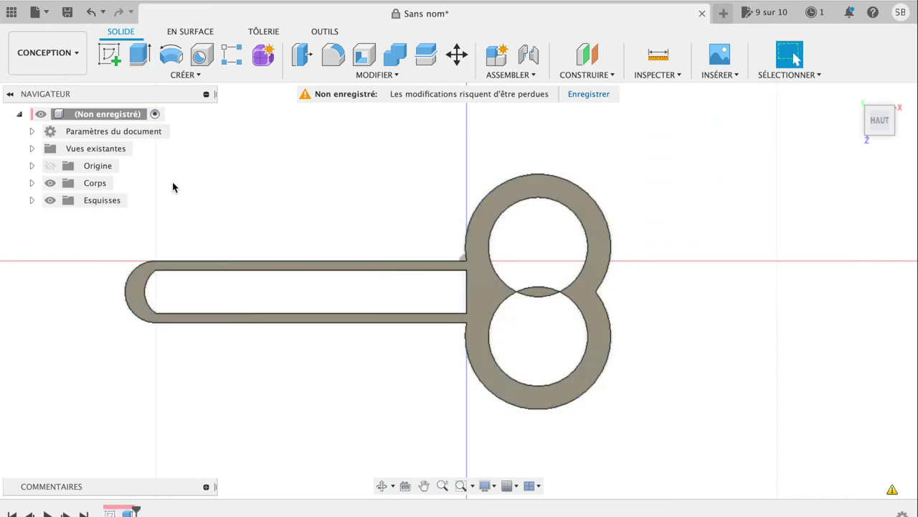
left_click(32, 184)
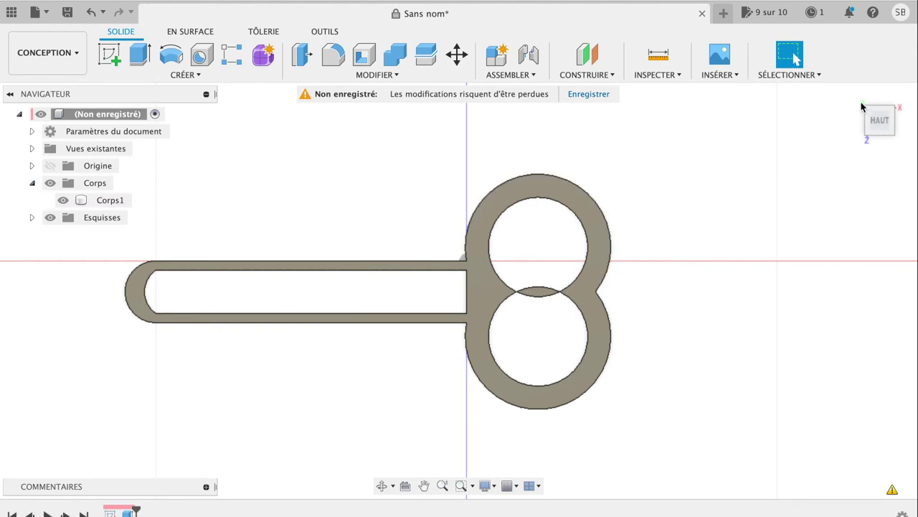
Orbit and zoom to view the extruded key from a tilted 3D angle.
left_click(598, 226)
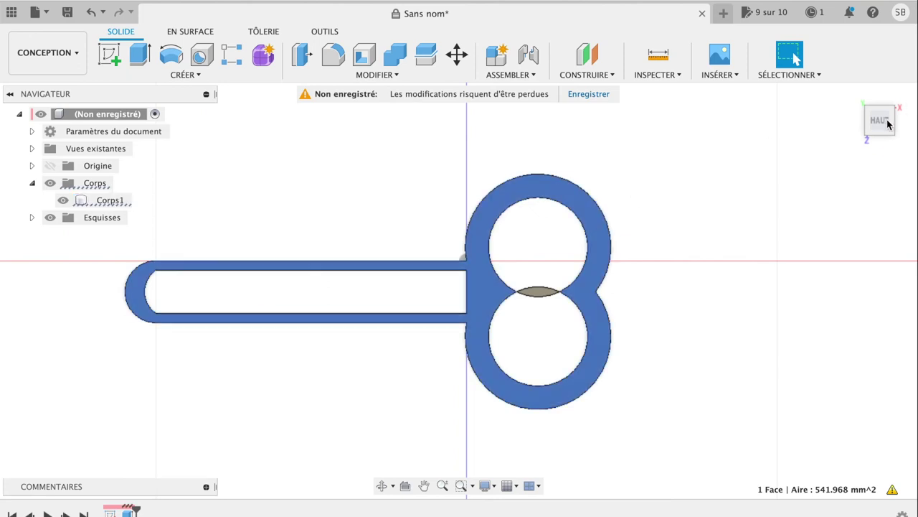
left_click(862, 107)
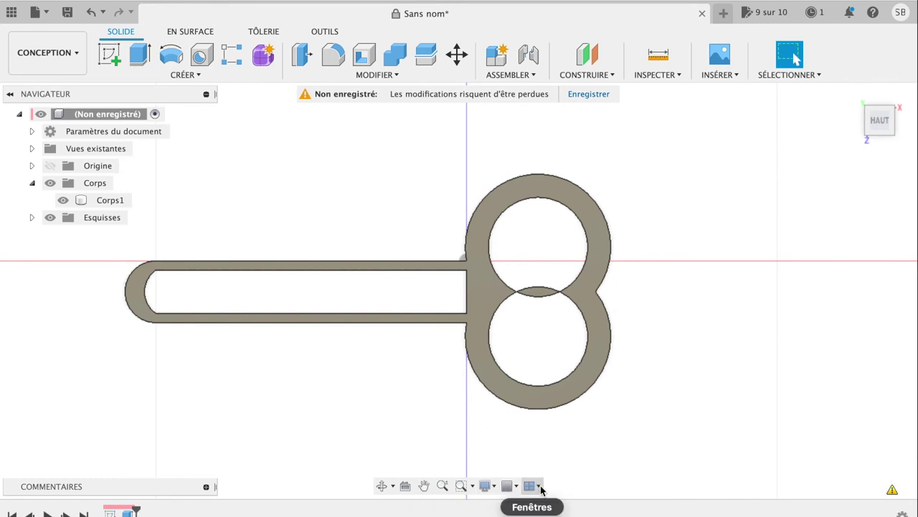
left_click(385, 486)
mouse_move(607, 300)
left_mouse_down()
mouse_move(594, 260)
mouse_move(566, 256)
mouse_move(607, 291)
mouse_move(602, 303)
mouse_move(506, 271)
mouse_move(512, 313)
mouse_move(615, 352)
left_mouse_up()
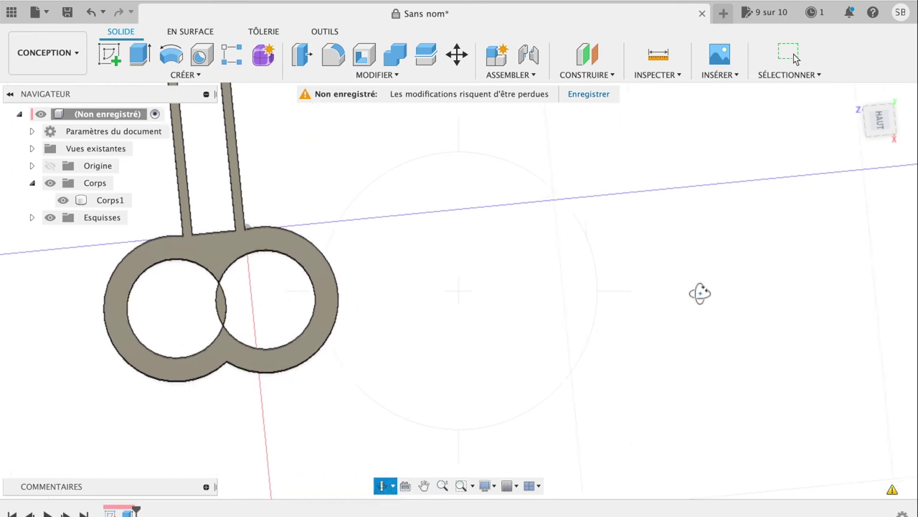
key("Escape")
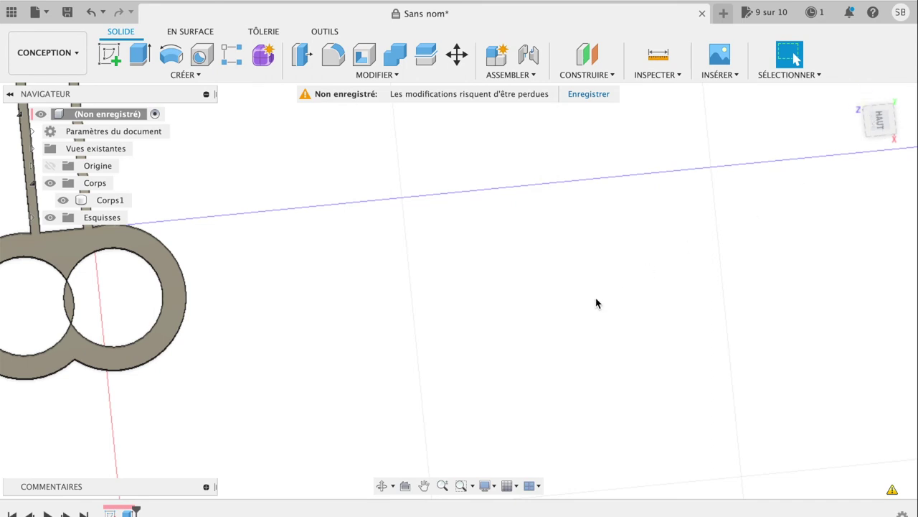
scroll(619, 302, "down", 3)
scroll(620, 300, "down", 2)
scroll(620, 300, "down", 1)
scroll(621, 301, "up", 2)
scroll(621, 301, "up", 1)
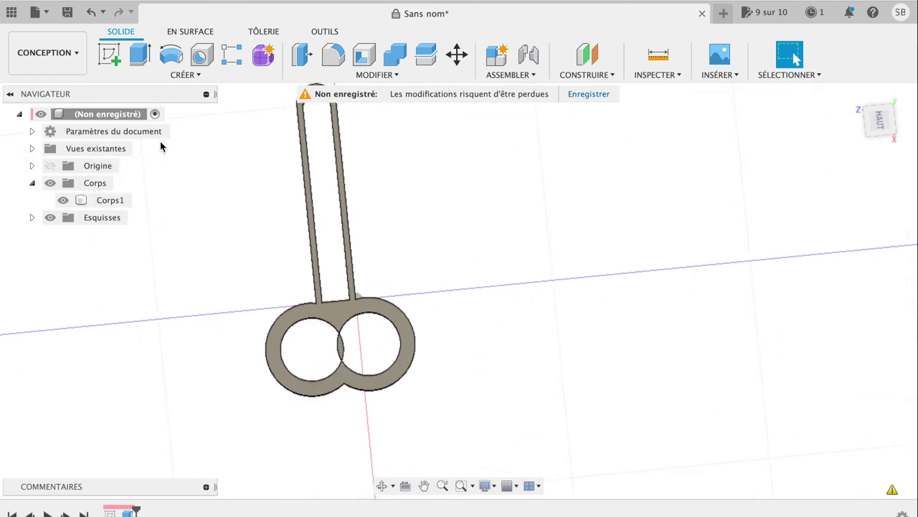
Save the design as 'dentifrice' in Demo Project.
left_click(67, 12)
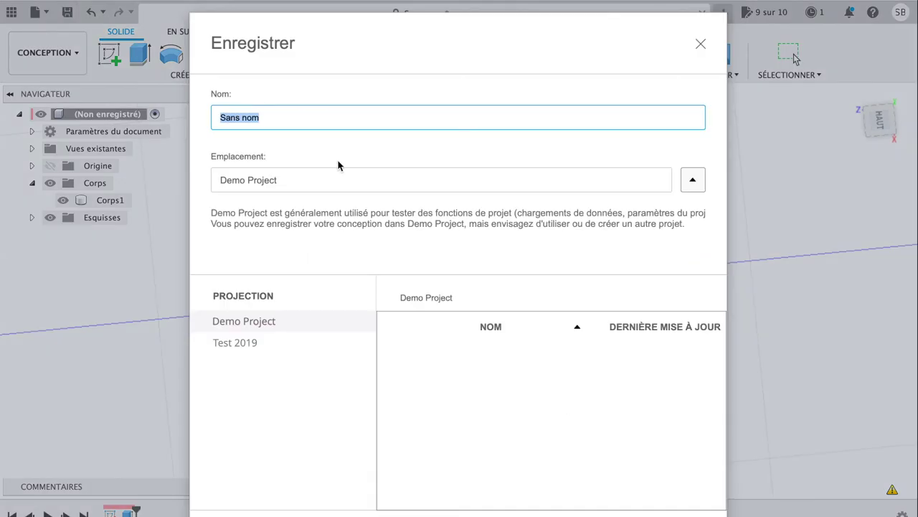
type("su")
type("ce")
key("Return")
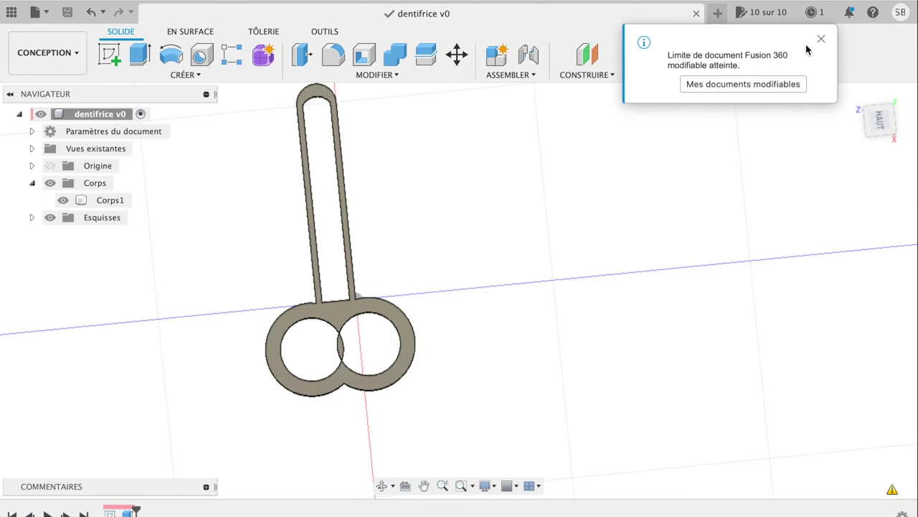
Dismiss the document-limit notification and orbit the key to an elevated isometric 3D view.
left_click(822, 38)
left_click(874, 129)
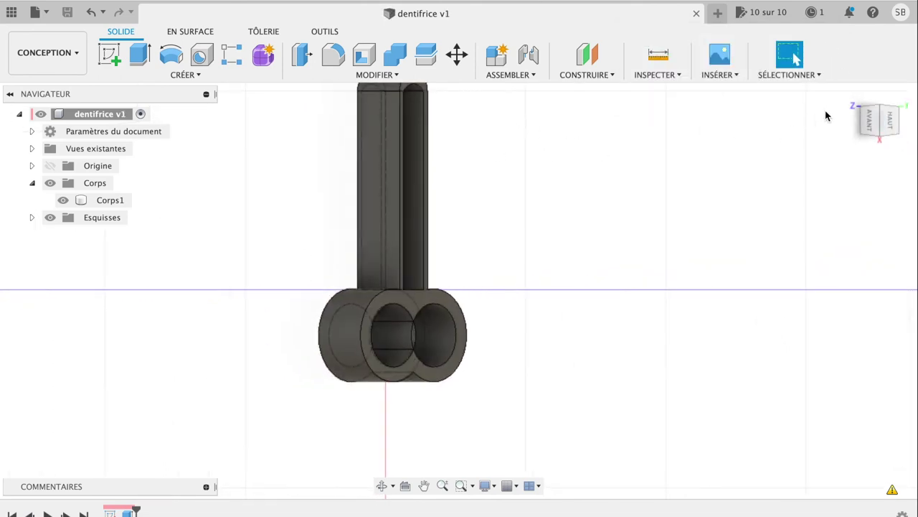
left_click(853, 95)
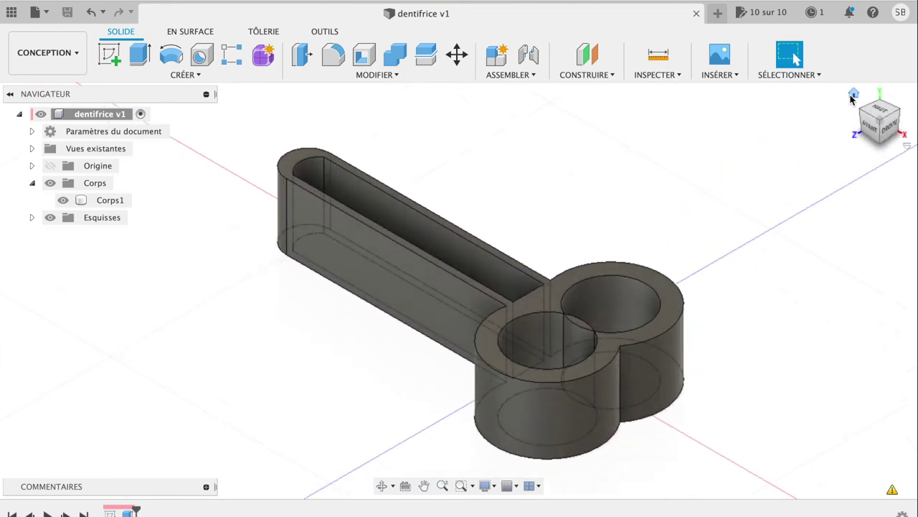
left_click_drag(888, 134, 861, 135)
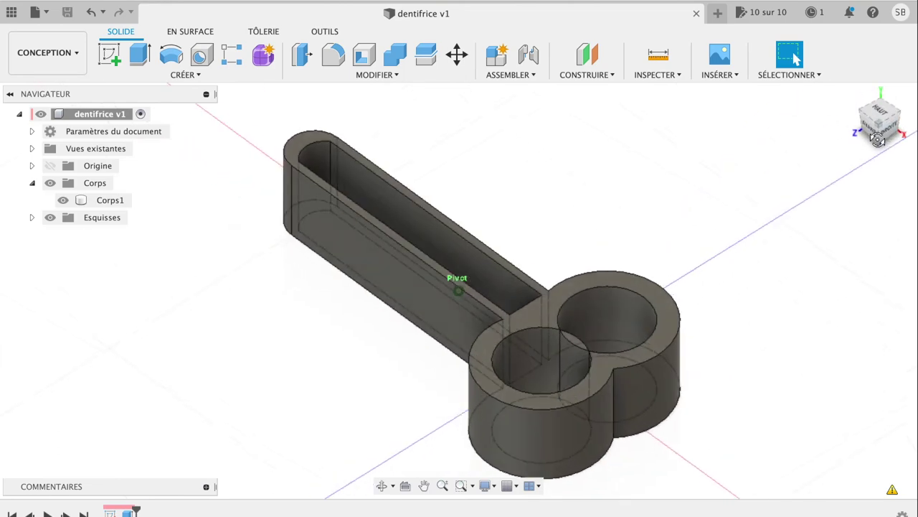
mouse_move(861, 135)
left_mouse_down()
mouse_move(887, 125)
mouse_move(910, 138)
left_mouse_up()
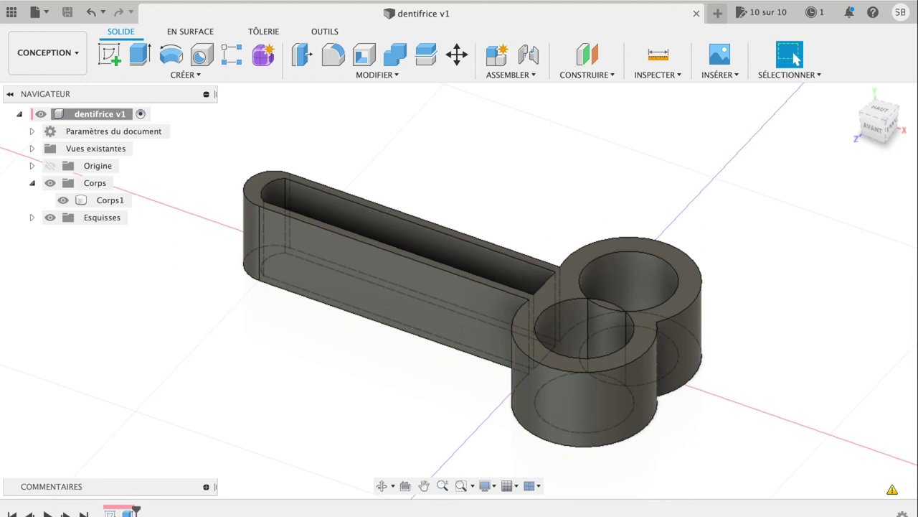
left_click(63, 45)
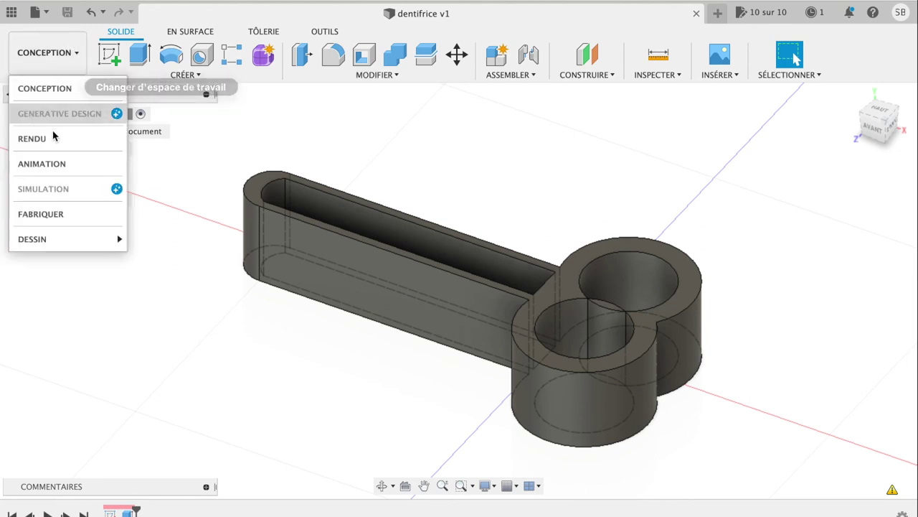
Switch to the Rendu workspace and view the shaded key from the home isometric angle.
left_click(51, 145)
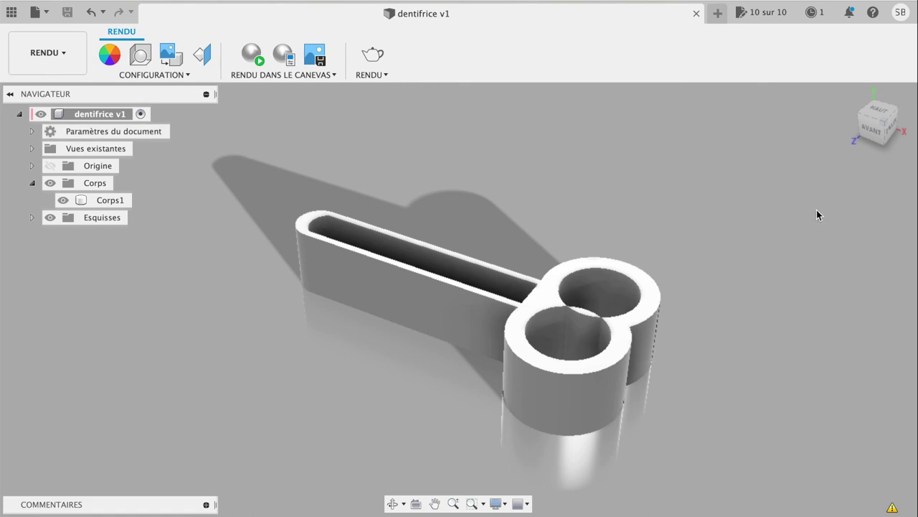
mouse_move(455, 291)
middle_mouse_down("shift")
mouse_move(840, 164)
mouse_move(823, 93)
mouse_move(886, 179)
middle_mouse_up("shift")
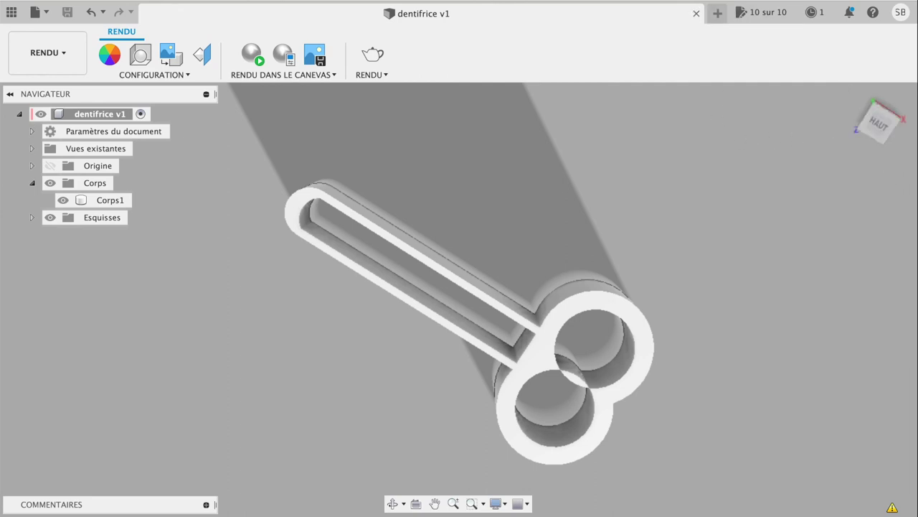
mouse_move(876, 121)
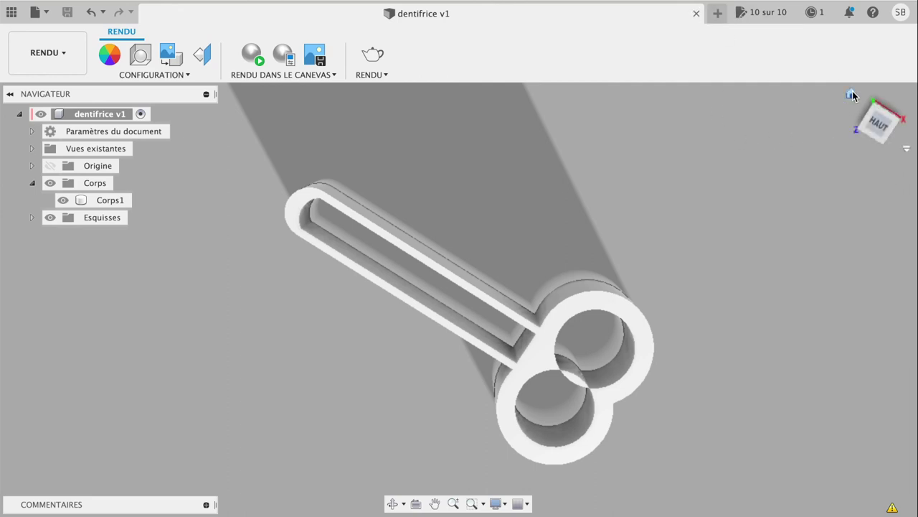
left_click(851, 95)
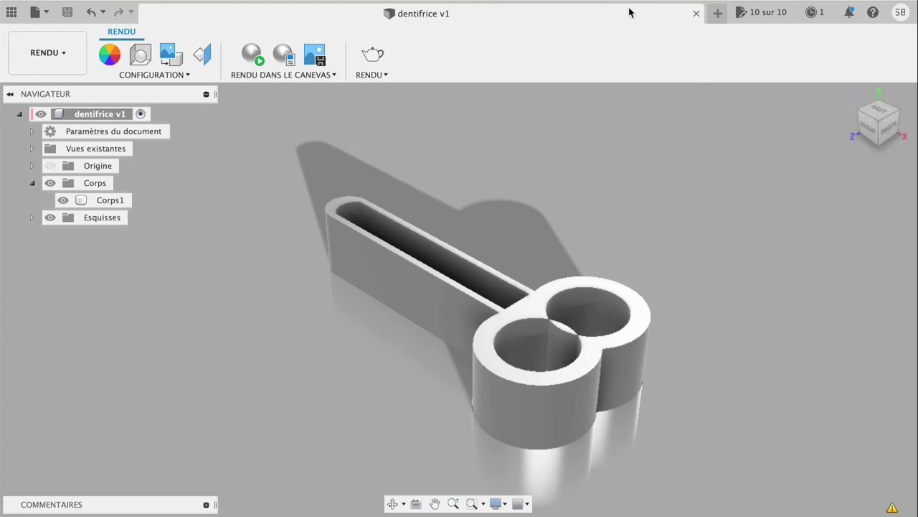